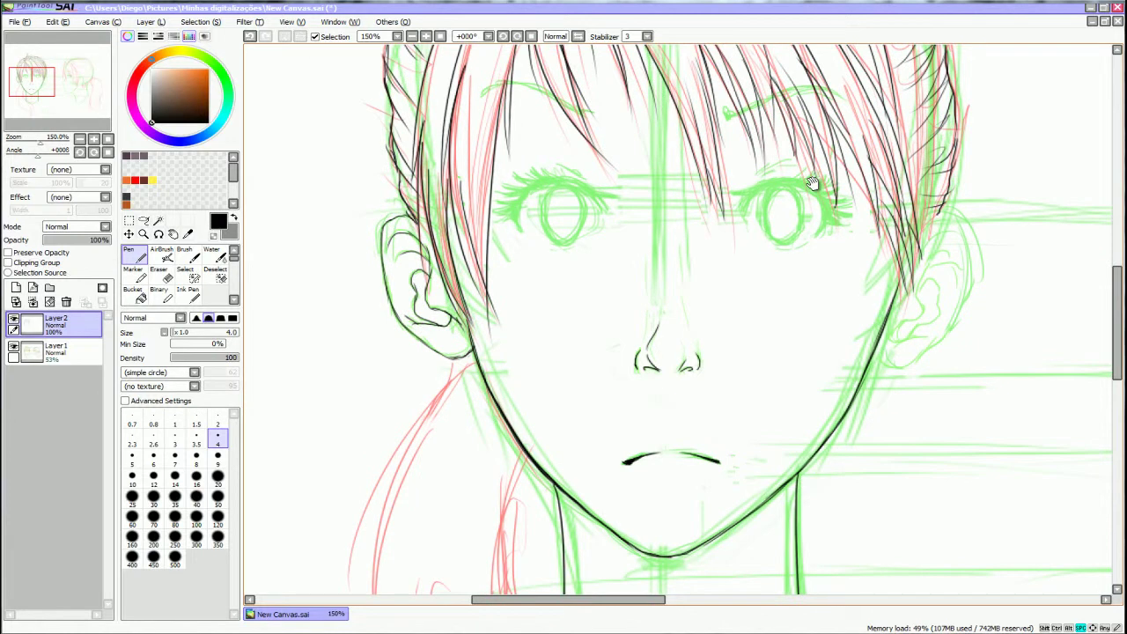
Ink the outer contour of the right-hand ear down to the jaw over the green sketch with the size 4 Pen
drag(812, 183, 620, 226)
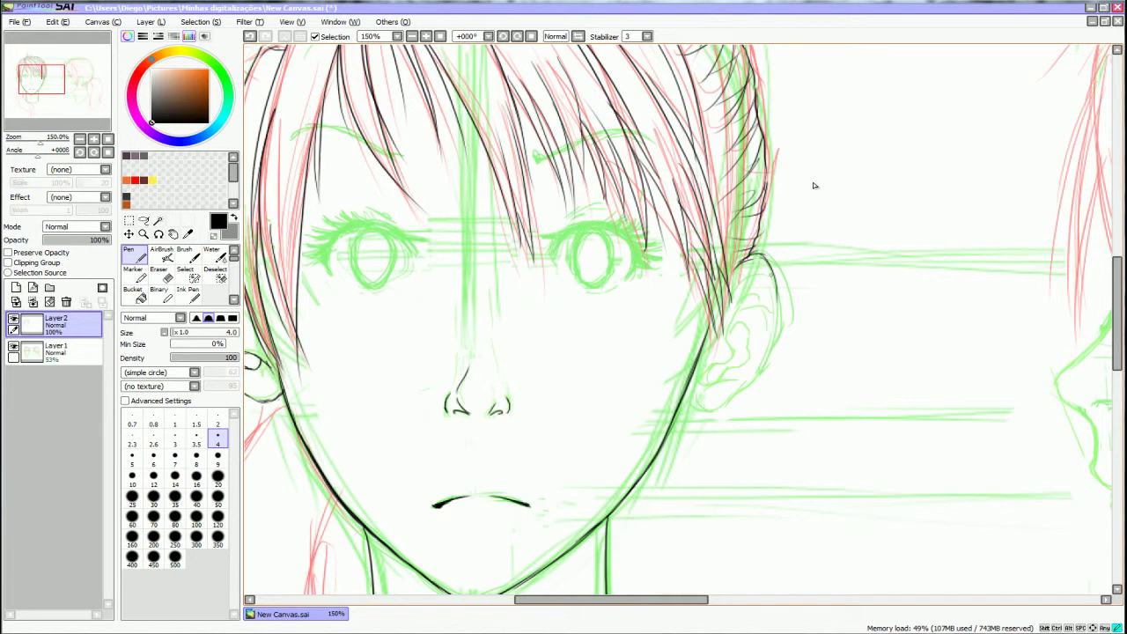
key(ctrl+z)
key(ctrl+y)
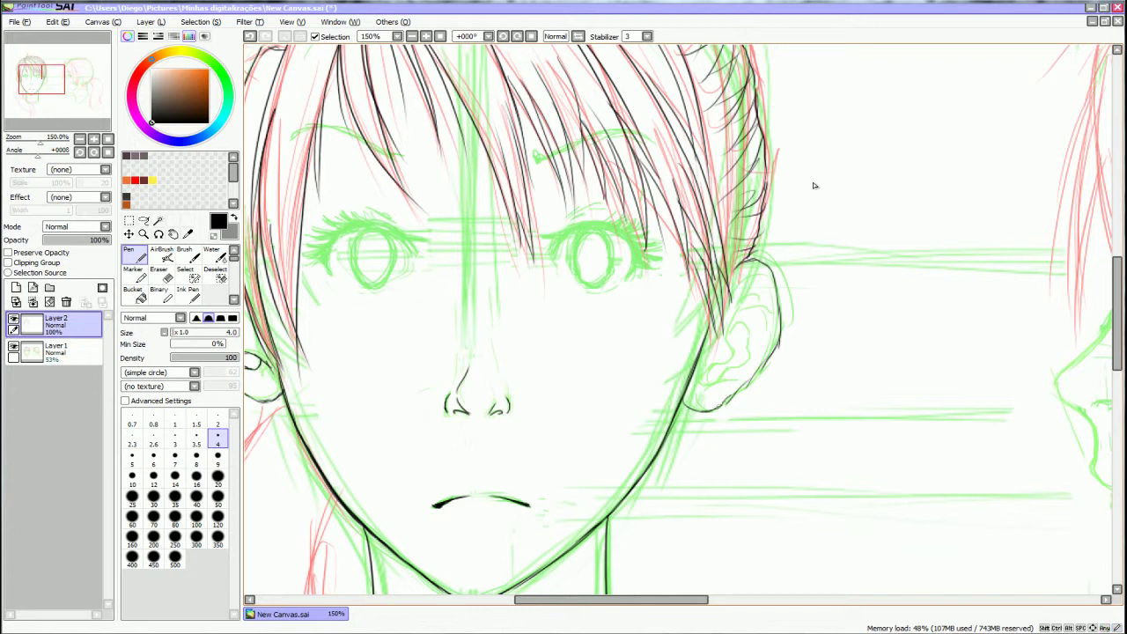
key(e)
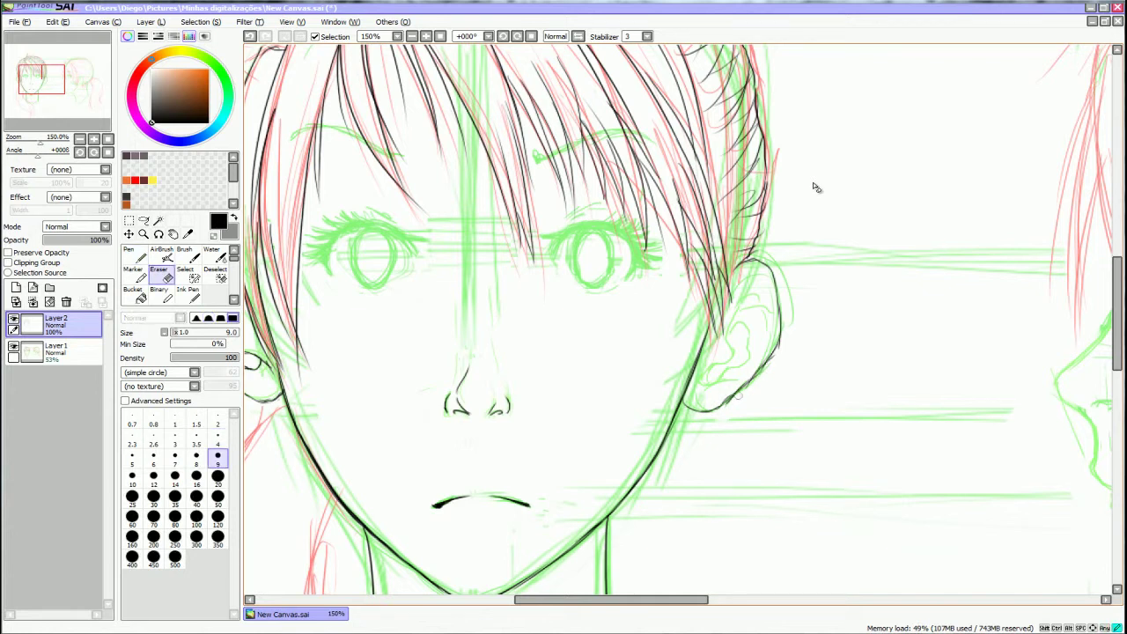
key(n)
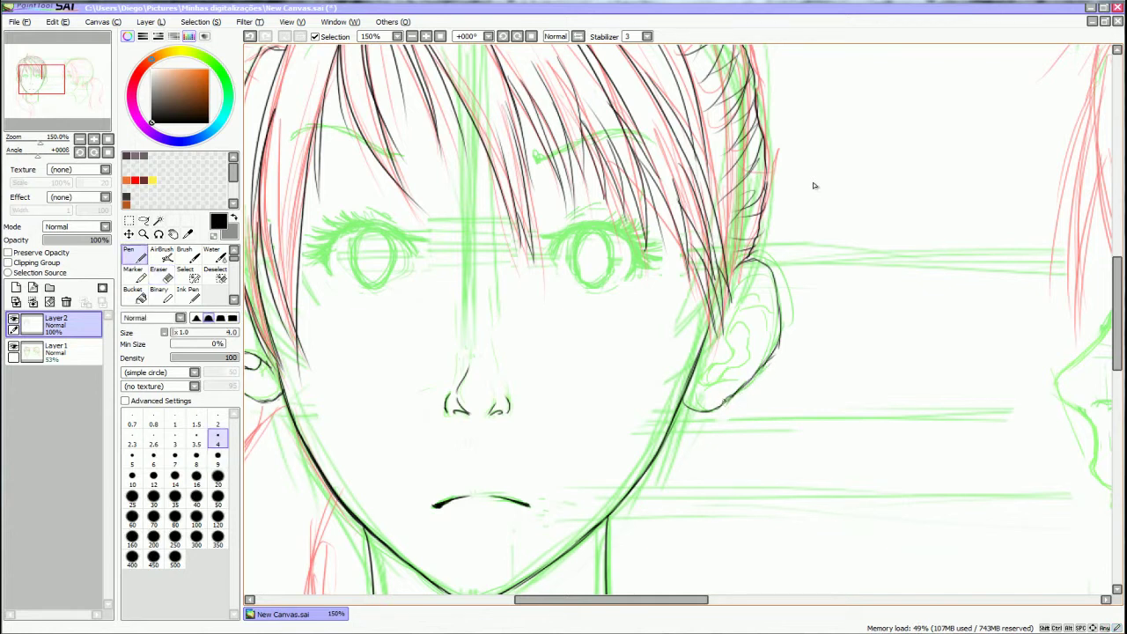
key(e)
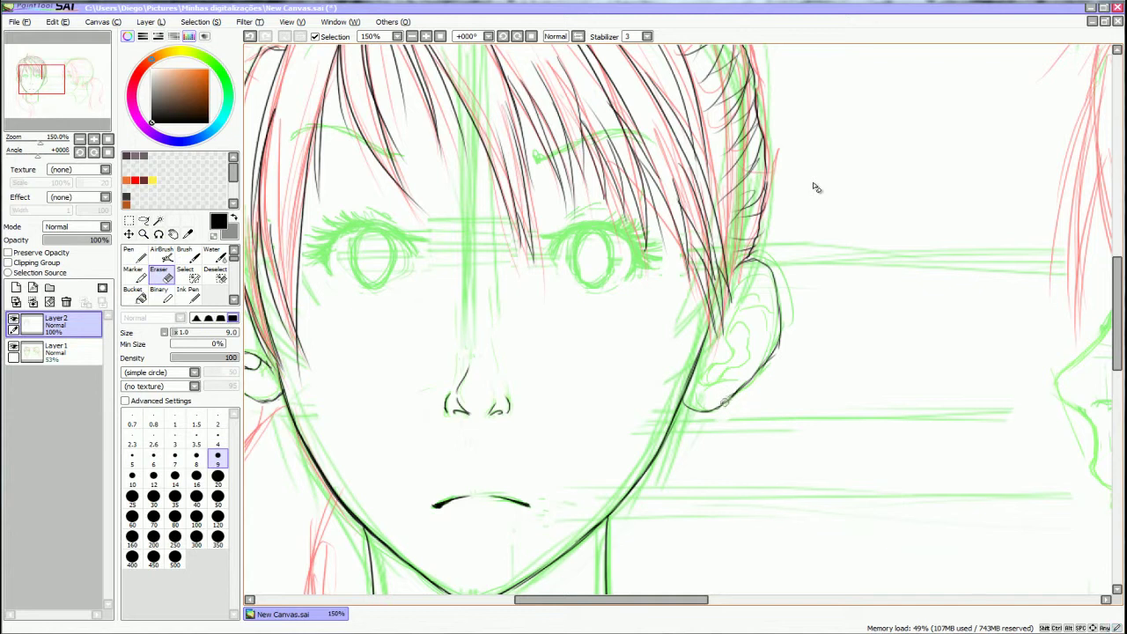
key(n)
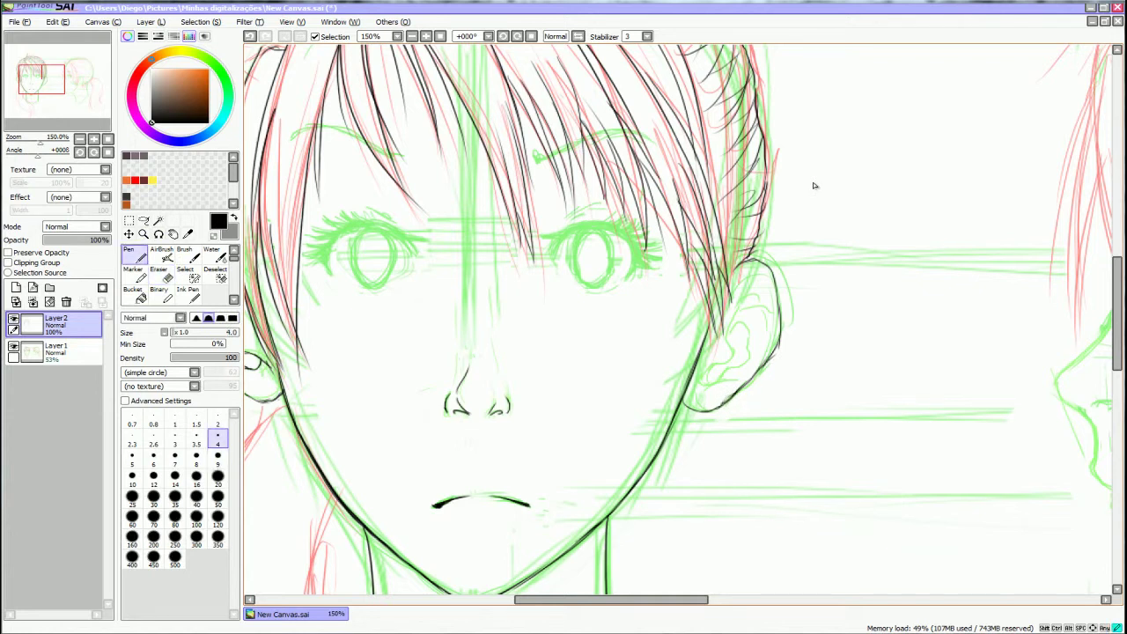
Ink the inner folds and ear canal outline of the right-hand ear, redoing strokes until they follow the sketch
drag(814, 186, 828, 165)
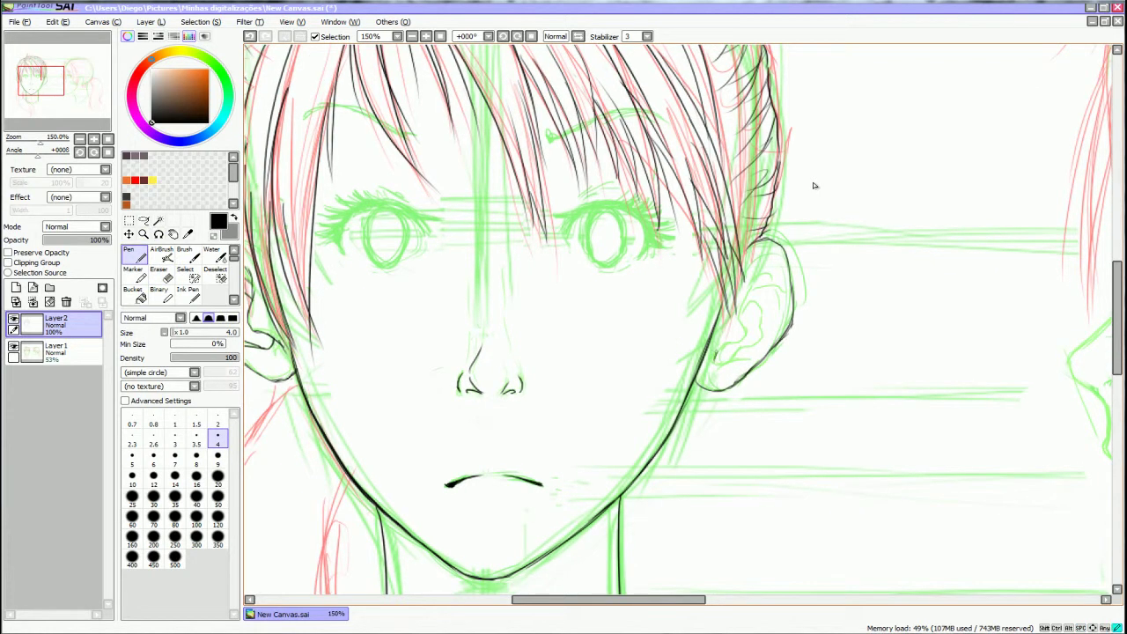
key(ctrl+z)
key(ctrl+z)
drag(723, 343, 747, 313)
key(ctrl+z)
key(ctrl+y)
key(ctrl+z)
key(ctrl+y)
key(ctrl+y)
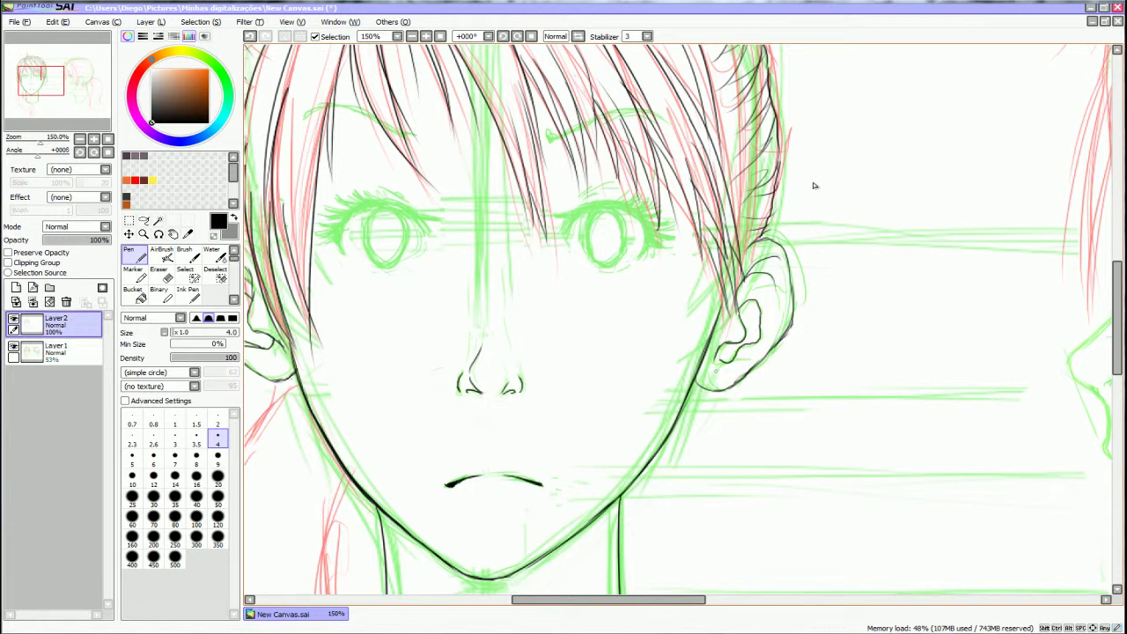
key(ctrl+z)
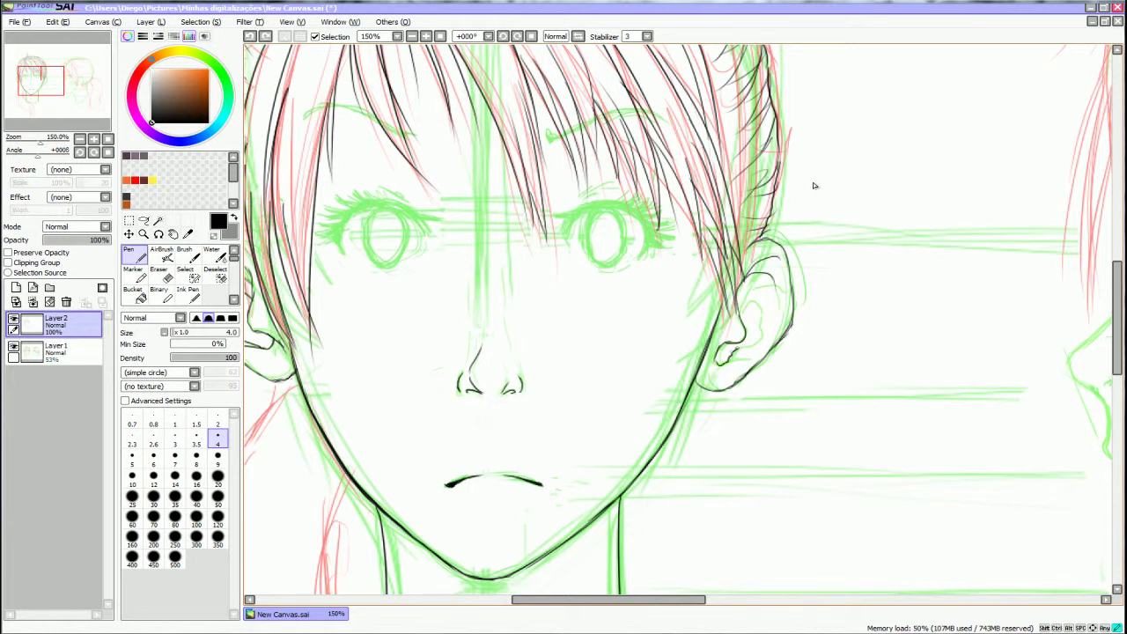
key(ctrl+y)
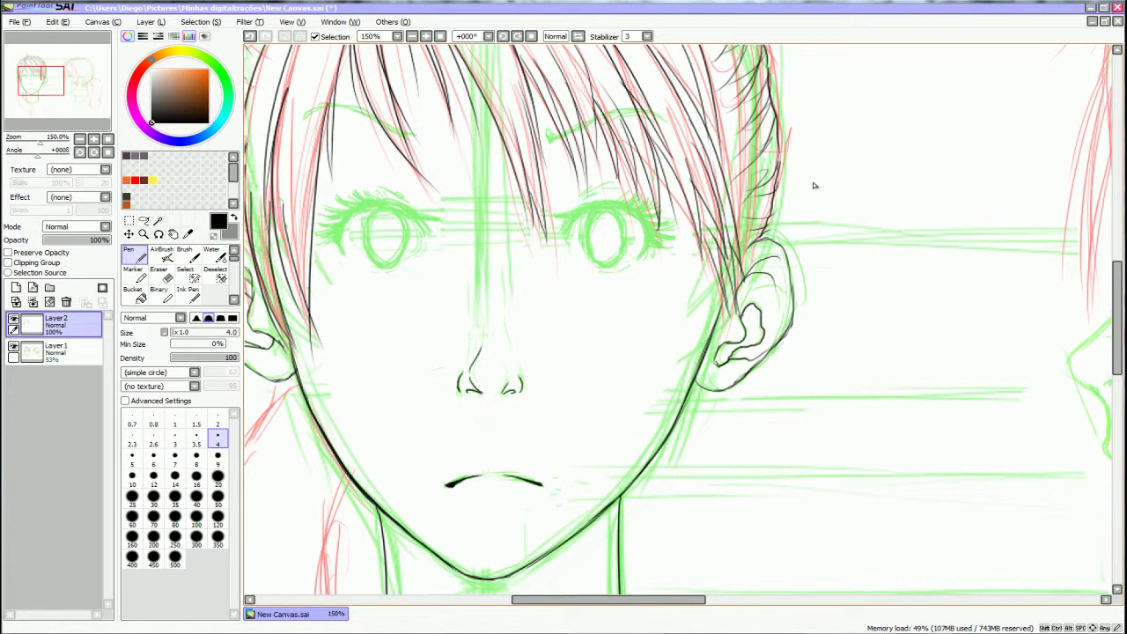
key(ctrl+z)
key(ctrl+y)
Erase the upper part of the right ear's inner canal contour and redraw it as a cleaner curve
scroll(703, 255, down, 1)
drag(701, 253, 775, 325)
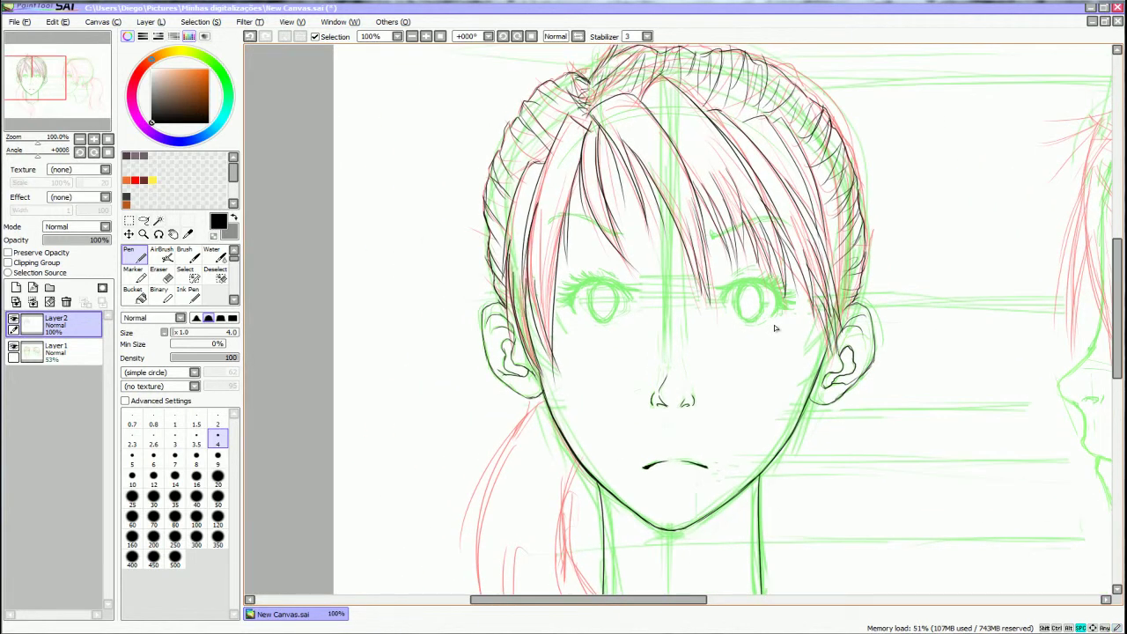
scroll(886, 384, up, 5)
key(e)
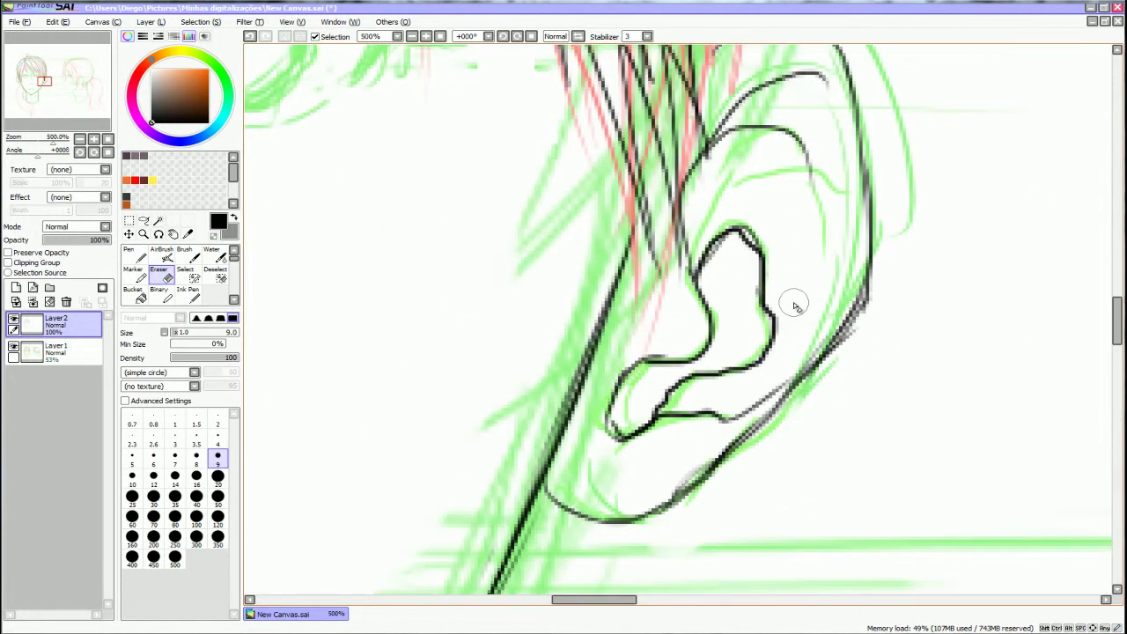
mouse_move(712, 261)
mouse_down()
mouse_move(743, 260)
mouse_move(744, 222)
mouse_move(765, 274)
mouse_up()
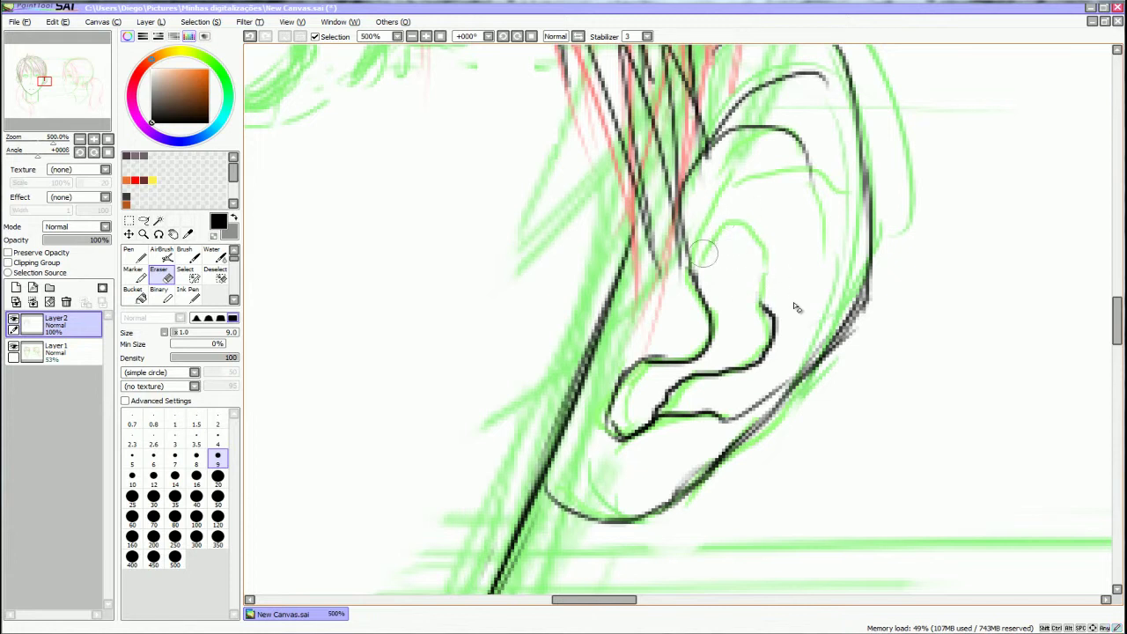
key(n)
drag(688, 266, 749, 303)
key(ctrl+z)
mouse_move(688, 266)
mouse_down()
mouse_move(703, 240)
mouse_move(752, 292)
mouse_up()
Hide the Layer1 sketch to examine the line art alone and show the sketch again
scroll(794, 305, down, 5)
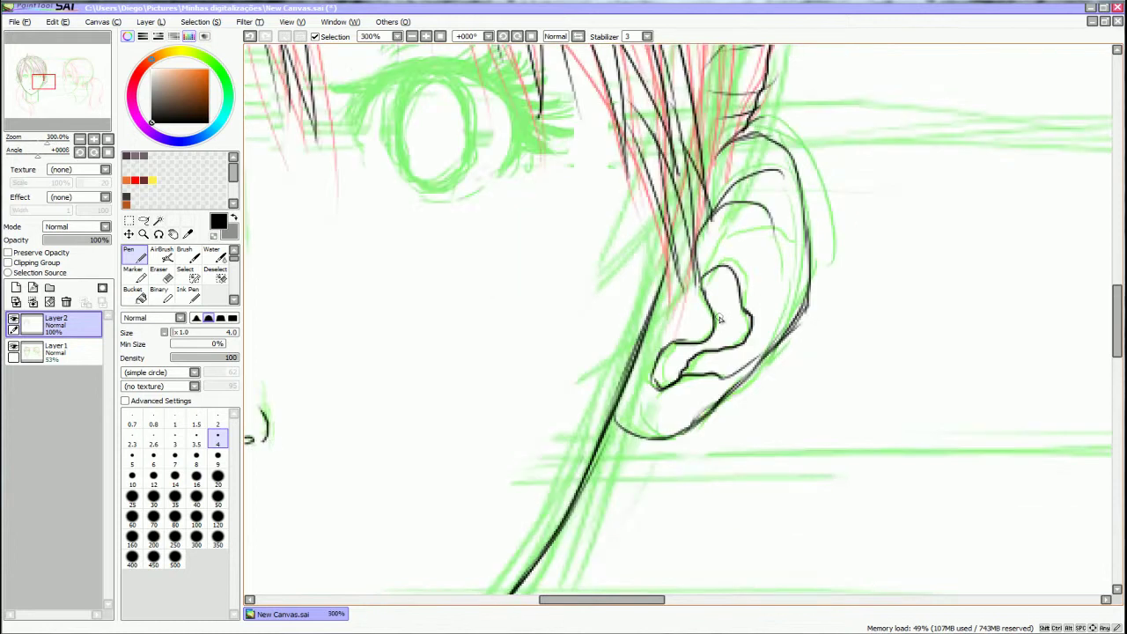
scroll(579, 285, down, 2)
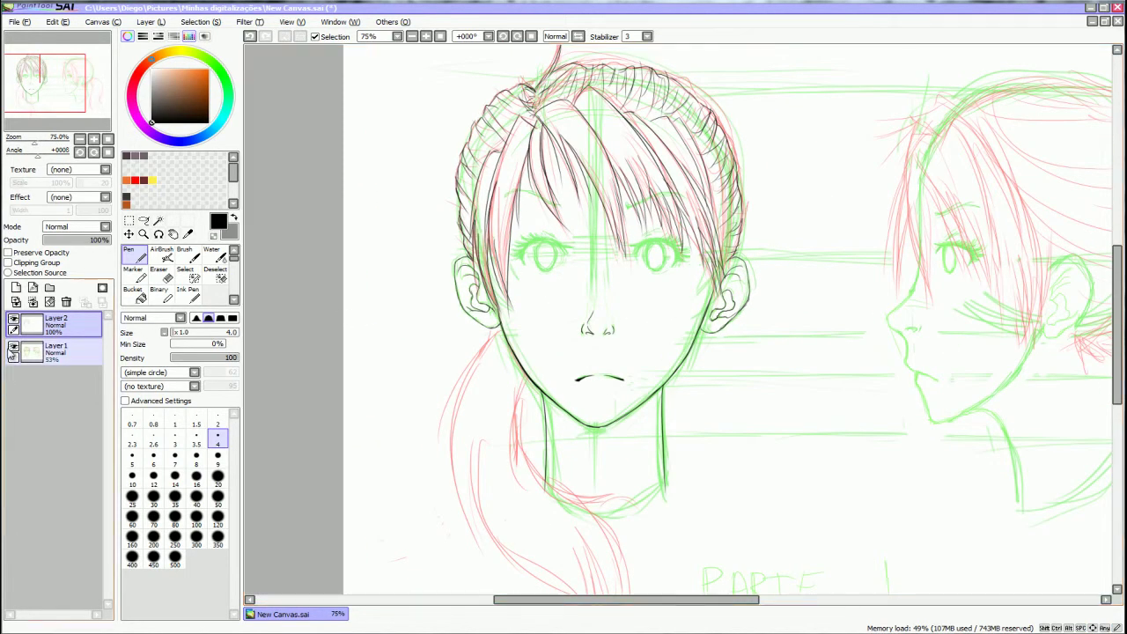
click(14, 349)
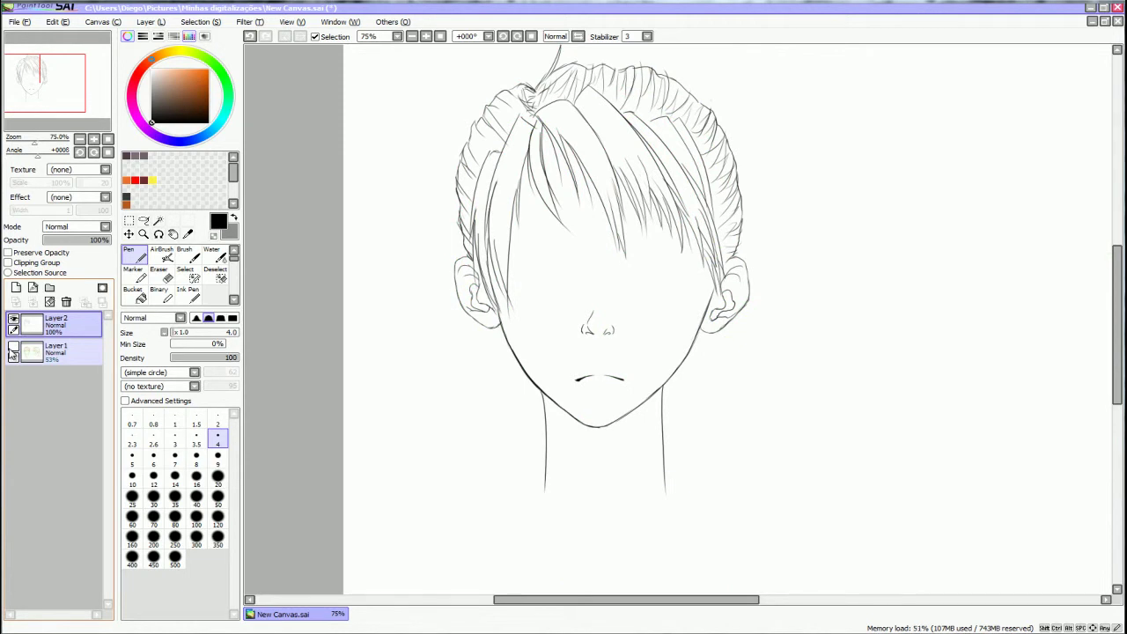
click(14, 350)
Ink the left-hand eyebrow as one tapered curve with the Pen at size 9
drag(413, 377, 605, 289)
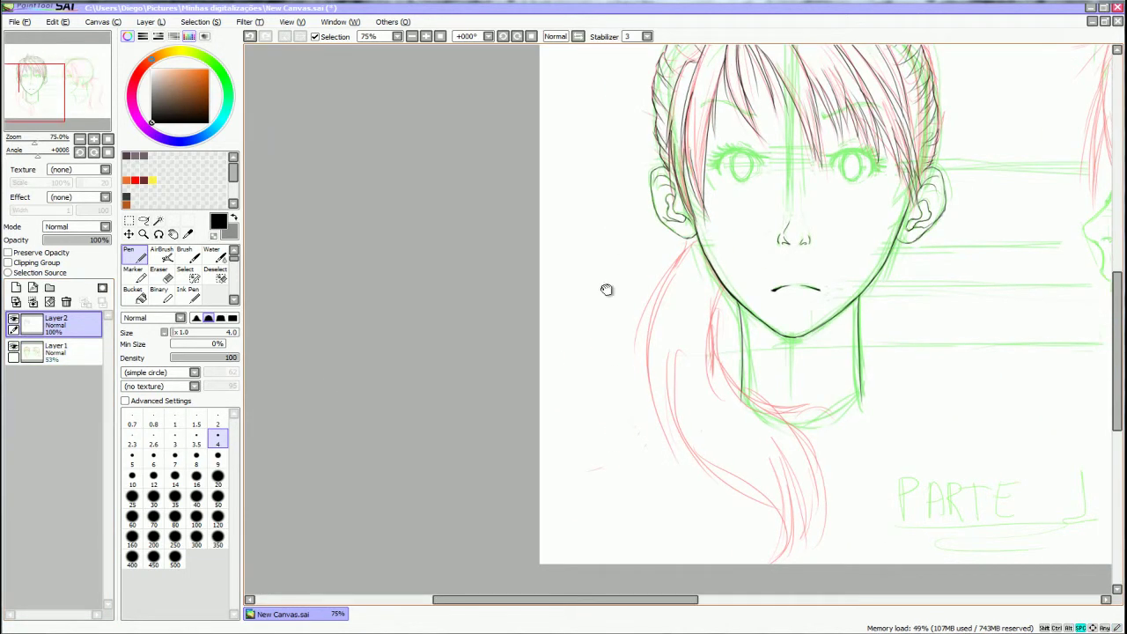
scroll(770, 210, up, 4)
drag(769, 210, 729, 424)
click(217, 477)
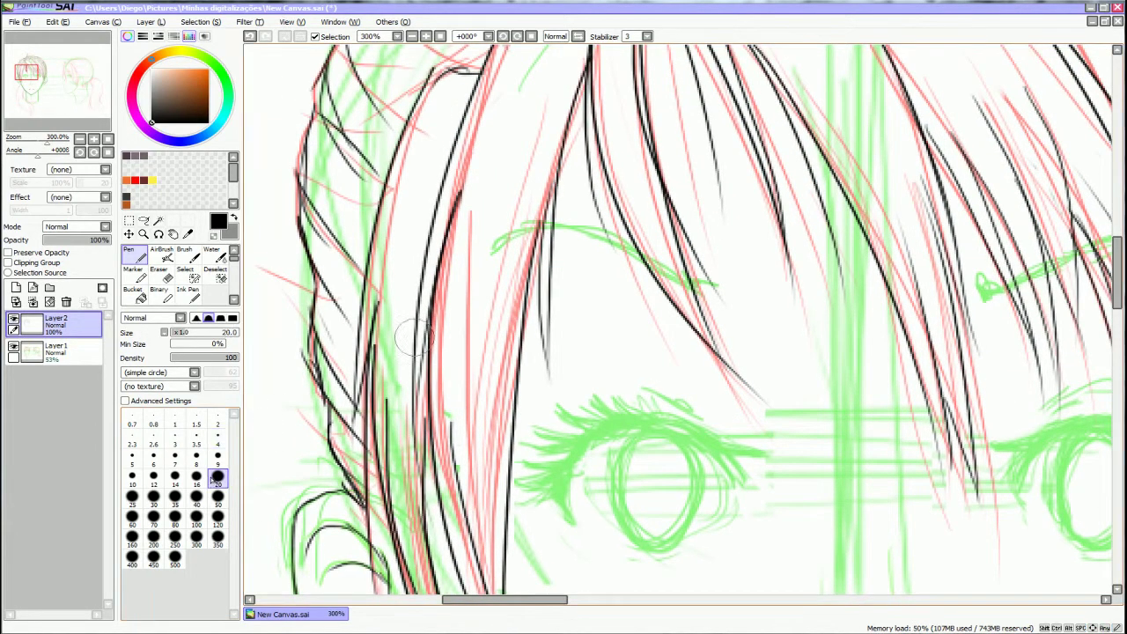
drag(497, 243, 655, 295)
key(ctrl+z)
click(217, 456)
mouse_move(495, 247)
mouse_down()
mouse_move(706, 283)
mouse_move(525, 288)
mouse_move(426, 323)
mouse_up()
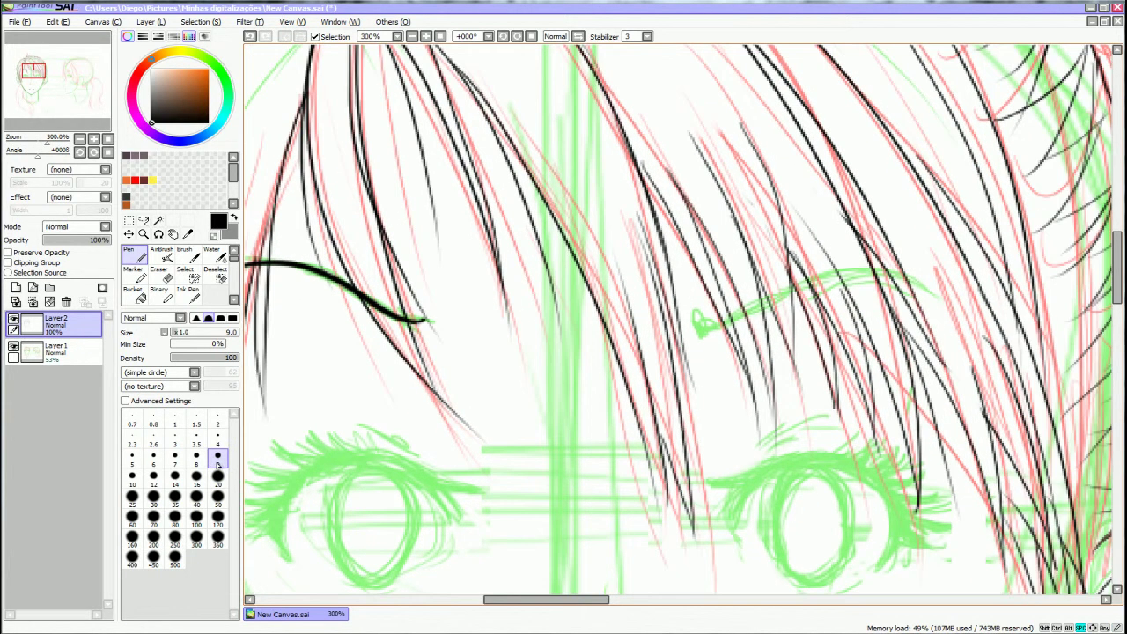
Ink the right-hand eyebrow over the sketch and thicken its inner end into a small hook
drag(692, 321, 917, 273)
key(ctrl+z)
drag(694, 317, 943, 321)
mouse_move(696, 312)
mouse_down()
mouse_move(700, 324)
mouse_move(723, 319)
mouse_up()
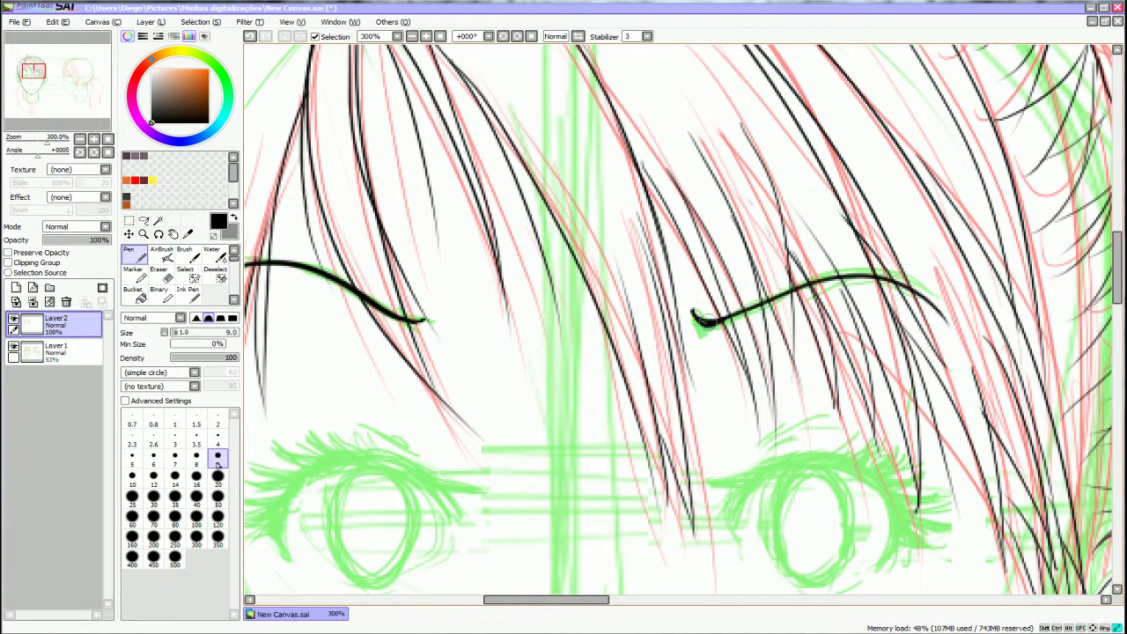
Ink the outer corner of the left-hand eye's upper eyelid with two converging curves
drag(722, 358, 958, 184)
drag(540, 275, 531, 270)
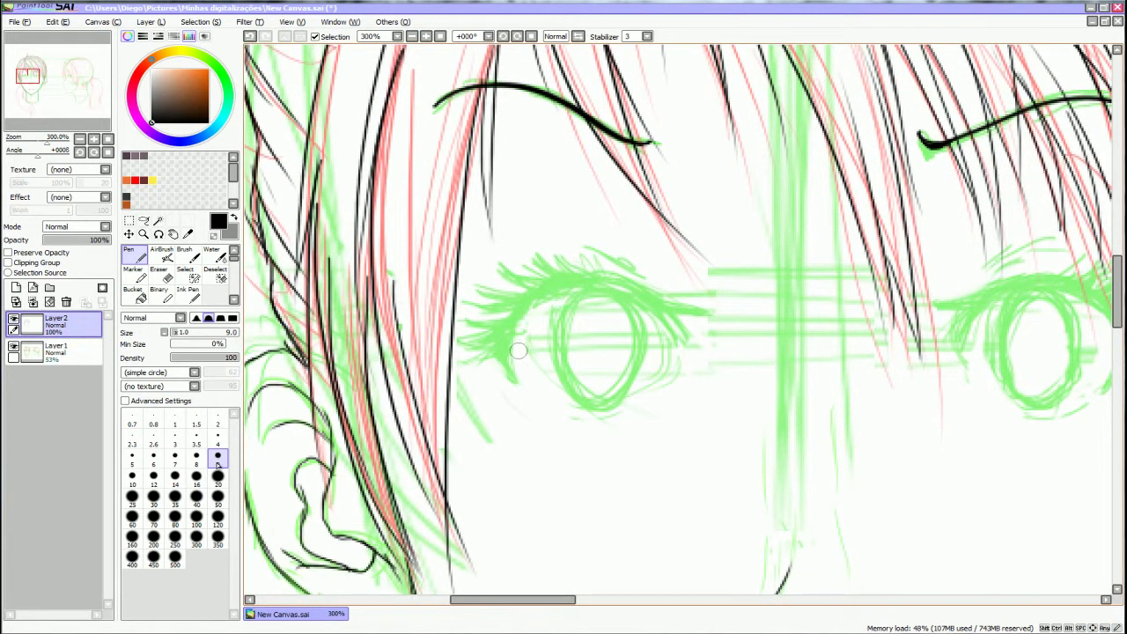
mouse_move(515, 378)
mouse_down()
mouse_move(518, 316)
mouse_move(516, 335)
mouse_move(553, 294)
mouse_up()
mouse_move(516, 378)
mouse_down()
mouse_move(502, 312)
mouse_move(503, 326)
mouse_move(534, 287)
mouse_up()
mouse_move(494, 327)
mouse_down()
mouse_move(572, 272)
mouse_move(614, 287)
mouse_up()
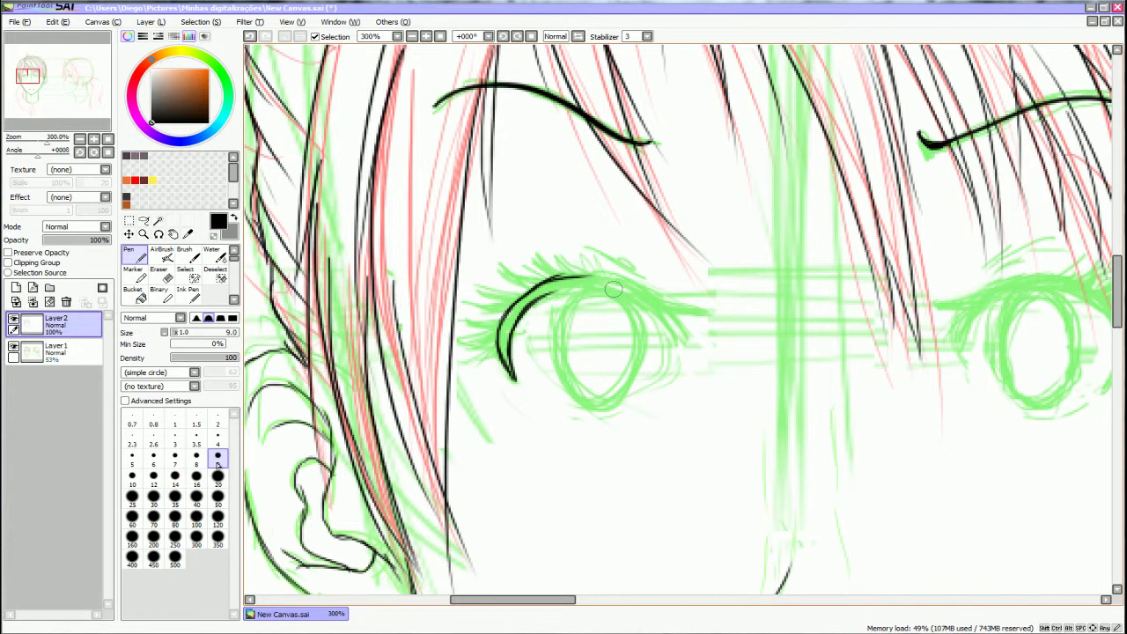
Rotate the canvas to 33° and complete the left eye's upper eyelid outline to the inner corner, adding a short crease above it
key(End)
drag(579, 232, 631, 256)
key(ctrl+z)
key(ctrl+z)
mouse_move(576, 227)
mouse_down()
mouse_move(636, 255)
mouse_move(666, 339)
mouse_up()
mouse_move(667, 294)
mouse_down()
mouse_move(679, 338)
mouse_move(677, 304)
mouse_up()
drag(658, 254, 667, 275)
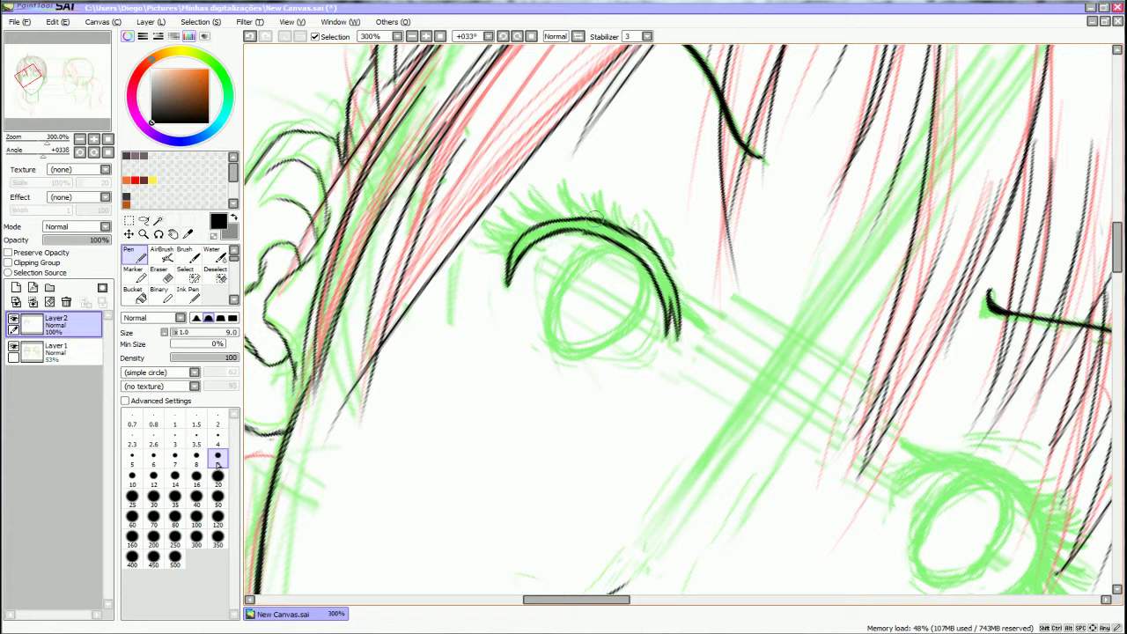
Fill the left eye's upper eyelid band with solid black strokes from the outer to the inner corner
mouse_move(611, 222)
mouse_down()
mouse_move(652, 251)
mouse_move(673, 296)
mouse_move(683, 293)
mouse_move(657, 250)
mouse_move(691, 271)
mouse_up()
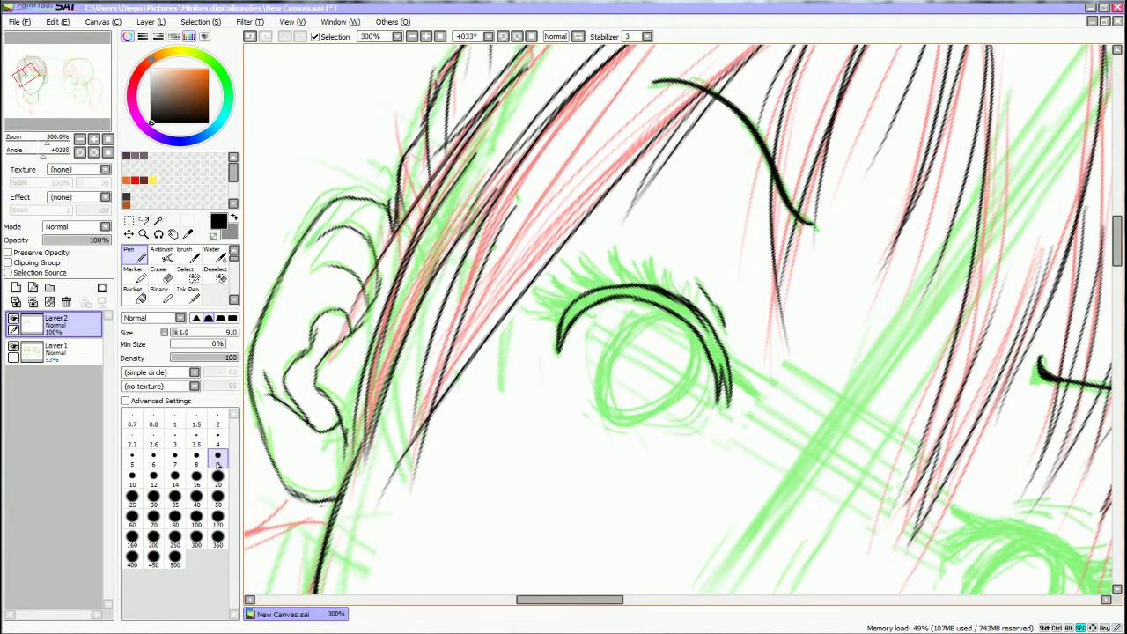
mouse_move(562, 331)
mouse_down()
mouse_move(580, 312)
mouse_move(611, 305)
mouse_up()
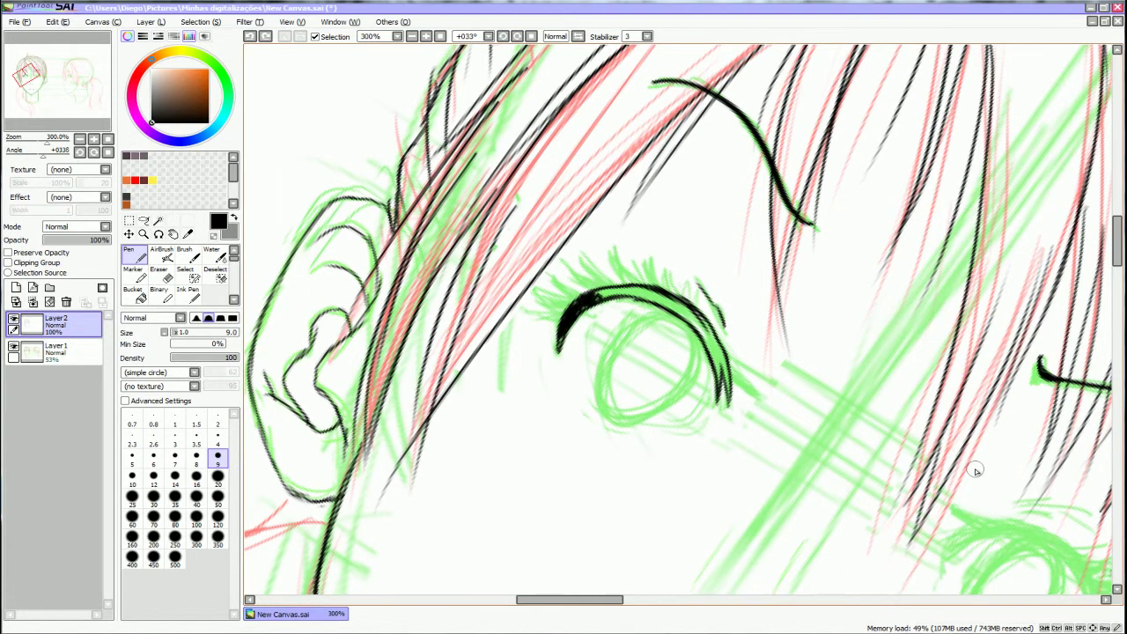
mouse_move(598, 293)
mouse_down()
mouse_move(648, 295)
mouse_move(703, 329)
mouse_up()
mouse_move(641, 283)
mouse_down()
mouse_move(701, 338)
mouse_move(702, 324)
mouse_up()
mouse_move(608, 294)
mouse_down()
mouse_move(685, 313)
mouse_move(720, 368)
mouse_up()
mouse_move(682, 310)
mouse_down()
mouse_move(726, 385)
mouse_move(722, 369)
mouse_up()
drag(704, 333, 731, 411)
key(ctrl+z)
Draw pointed black eyelashes along the top and outer corner of the left-hand eye's upper eyelid
mouse_move(668, 298)
mouse_down()
mouse_move(718, 343)
mouse_move(684, 320)
mouse_up()
key(ctrl+z)
key(ctrl+z)
drag(635, 280, 670, 324)
drag(613, 297, 652, 317)
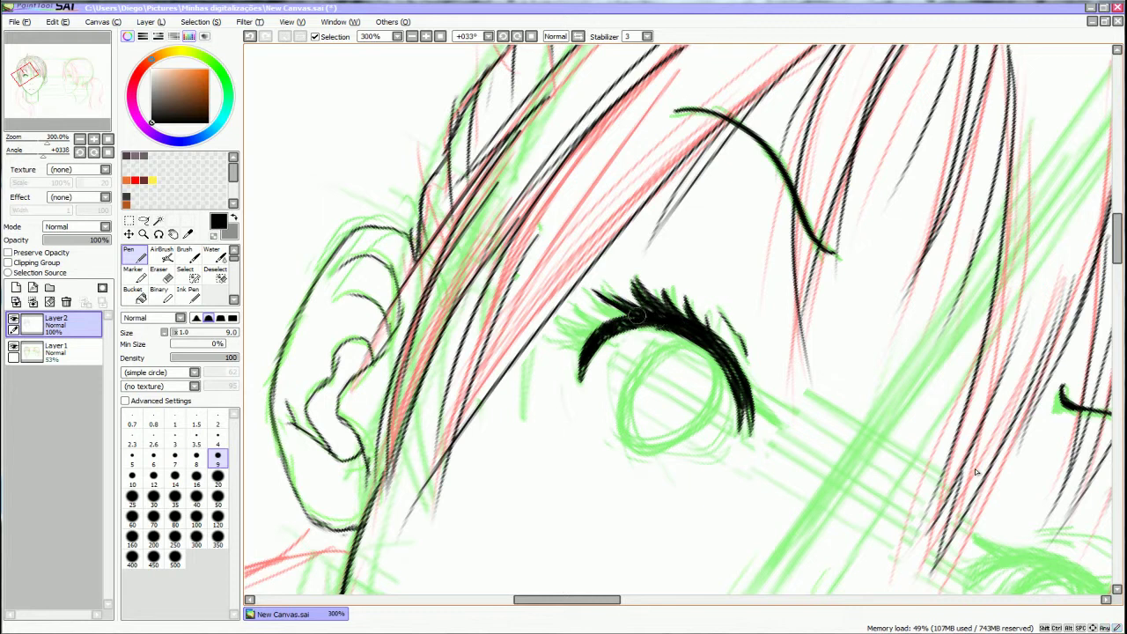
mouse_move(594, 292)
mouse_down()
mouse_move(550, 288)
mouse_move(639, 318)
mouse_move(643, 326)
mouse_move(599, 328)
mouse_move(634, 327)
mouse_move(588, 314)
mouse_move(628, 339)
mouse_up()
mouse_move(580, 312)
mouse_down()
mouse_move(627, 340)
mouse_move(599, 359)
mouse_move(609, 372)
mouse_move(423, 209)
mouse_move(505, 190)
mouse_up()
drag(636, 325, 682, 332)
key(ctrl+z)
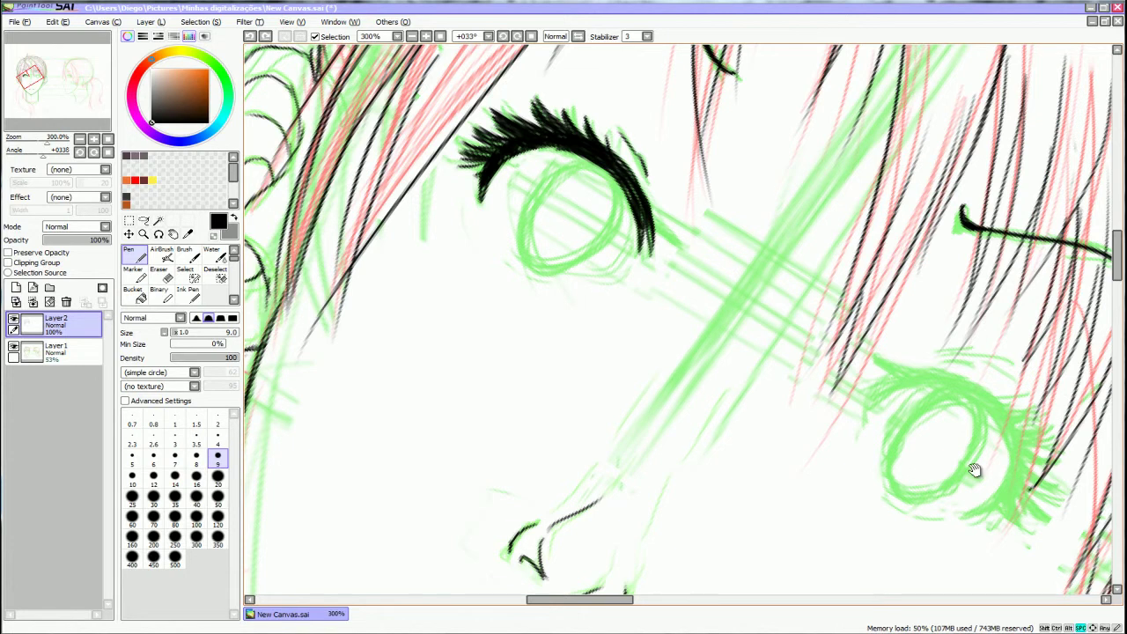
Reset the canvas rotation to 0° and ink the oval iris outline of the left-hand eye below the eyelid
drag(528, 287, 652, 349)
key(Home)
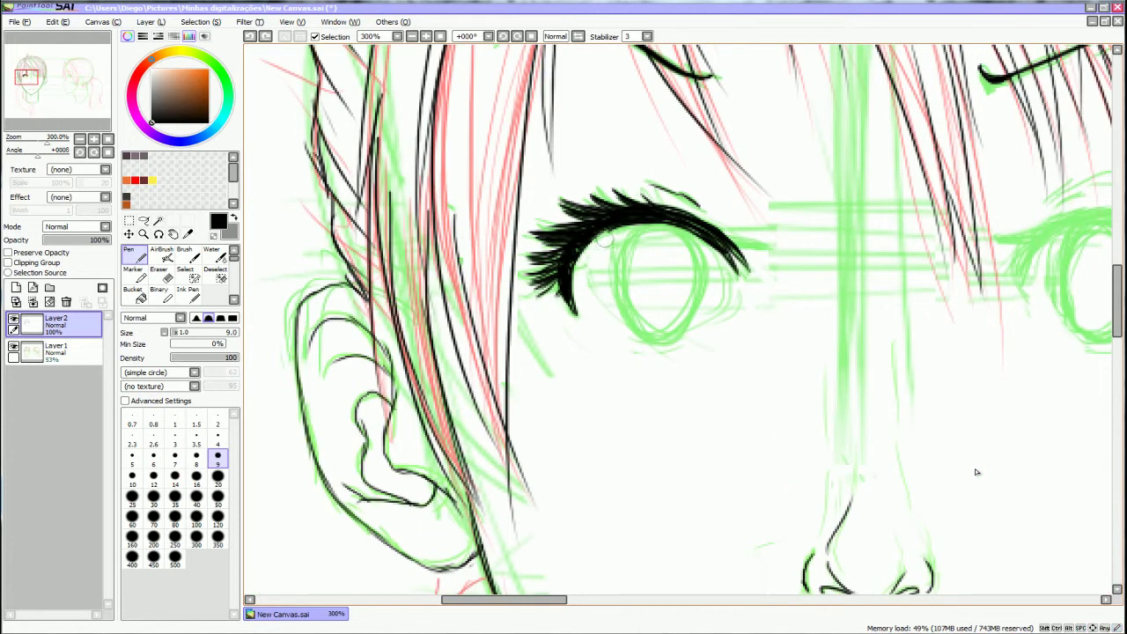
mouse_move(626, 226)
mouse_down()
mouse_move(640, 315)
mouse_move(695, 228)
mouse_move(748, 234)
mouse_move(631, 229)
mouse_up()
key(ctrl+z)
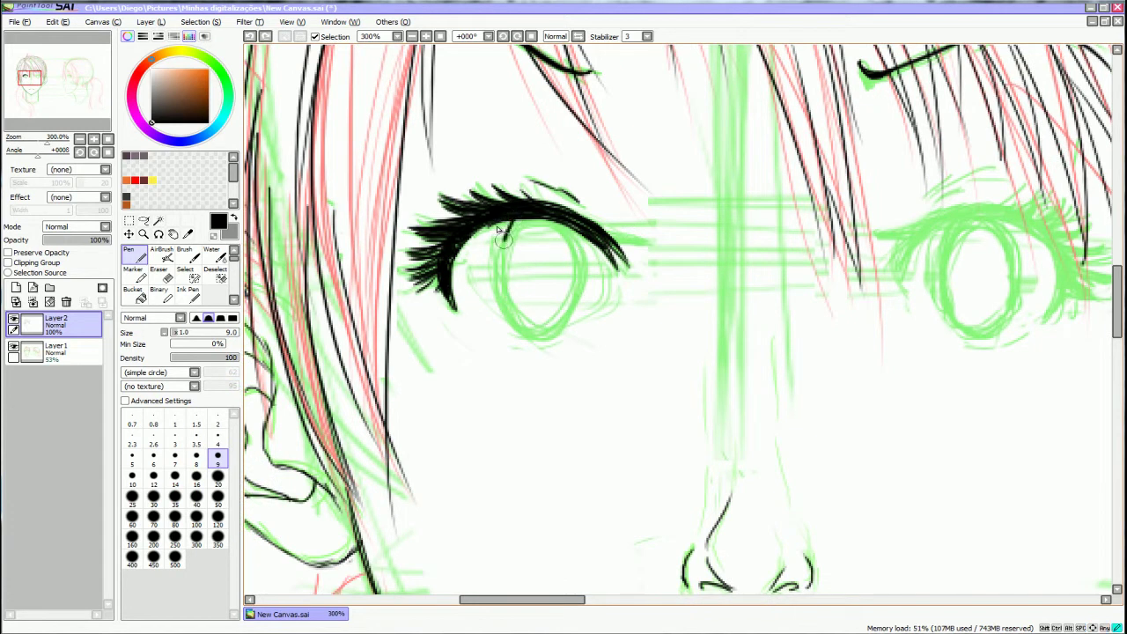
mouse_move(514, 217)
mouse_down()
mouse_move(579, 320)
mouse_move(570, 230)
mouse_up()
key(ctrl+z)
key(ctrl+y)
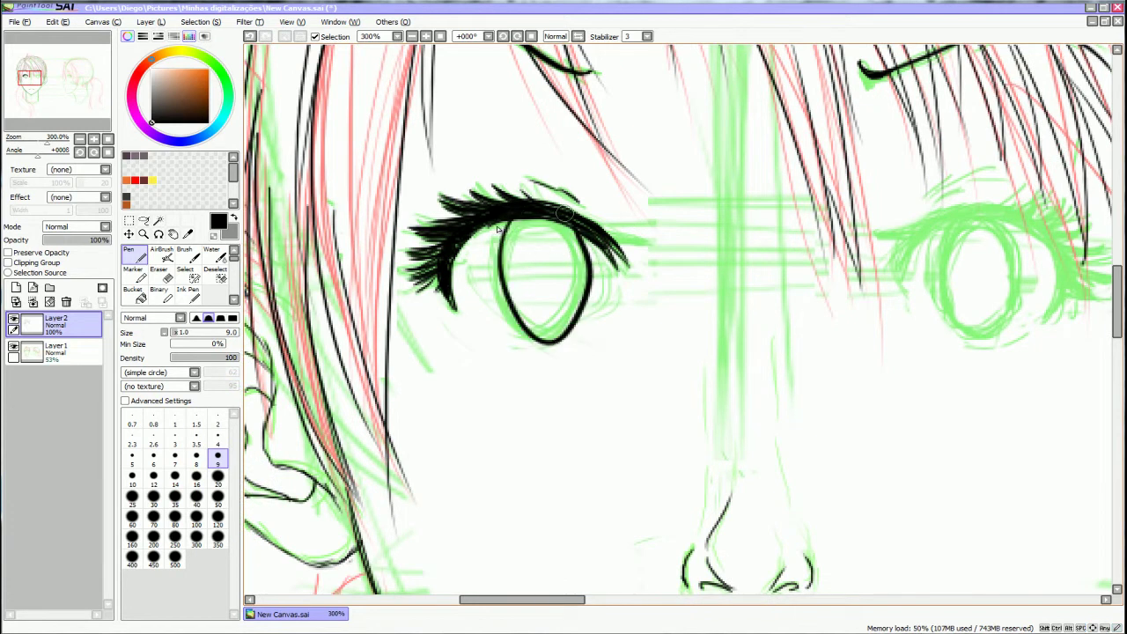
key(ctrl+z)
mouse_move(512, 215)
mouse_down()
mouse_move(577, 229)
mouse_move(433, 275)
mouse_move(293, 349)
mouse_move(480, 238)
mouse_up()
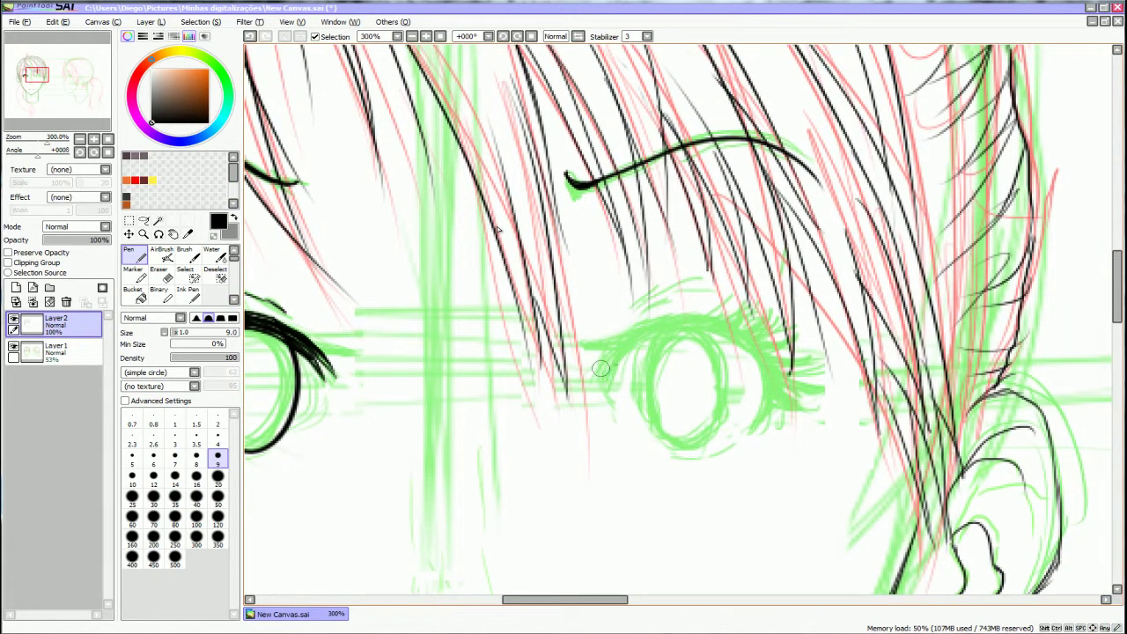
Ink the lower edge of the right-hand eye's upper eyelid and add a pointed stroke at its inner corner
key(ctrl+z)
mouse_move(605, 372)
mouse_down()
mouse_move(635, 345)
mouse_move(707, 334)
mouse_move(738, 359)
mouse_move(748, 352)
mouse_move(762, 404)
mouse_move(750, 419)
mouse_move(831, 404)
mouse_move(869, 413)
mouse_move(855, 413)
mouse_up()
key(ctrl+z)
key(ctrl+z)
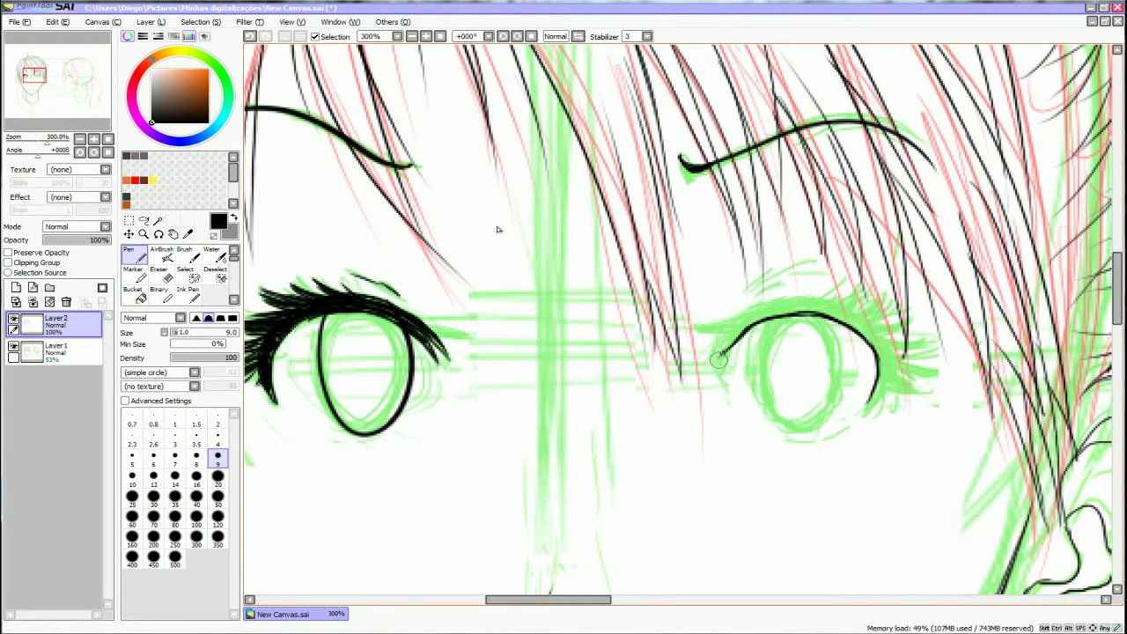
key(ctrl+z)
drag(739, 327, 719, 356)
drag(720, 321, 775, 314)
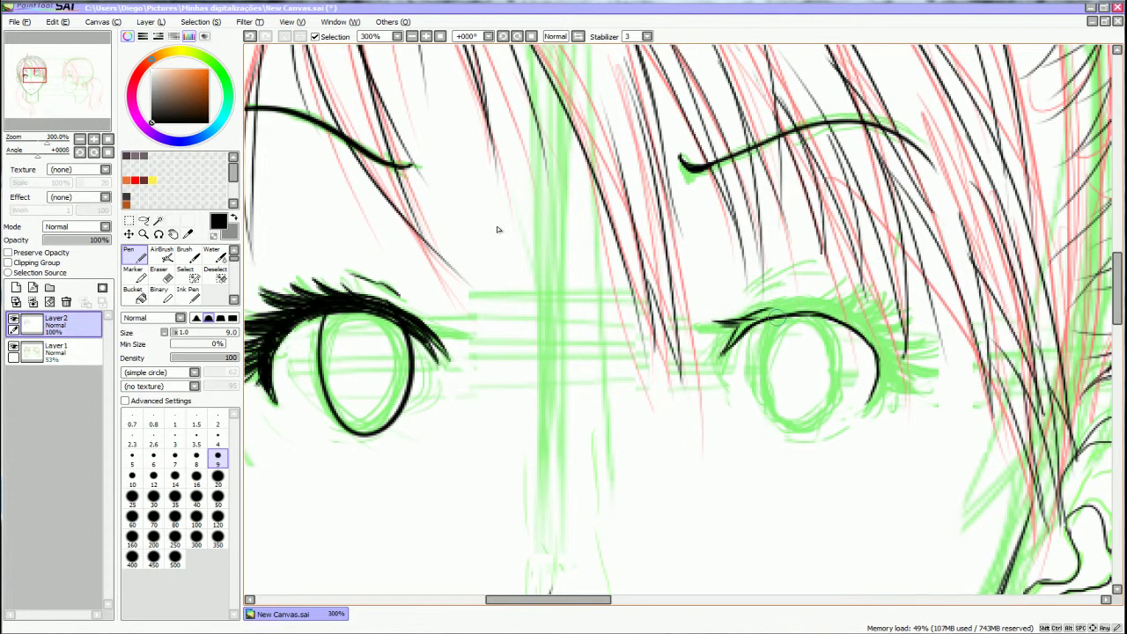
Rotate the canvas to 78° and ink the outer edge of the right-hand eye's upper eyelid, forming a crescent from corner to corner
key(End)
key(End)
key(End)
key(End)
key(End)
key(End)
key(End)
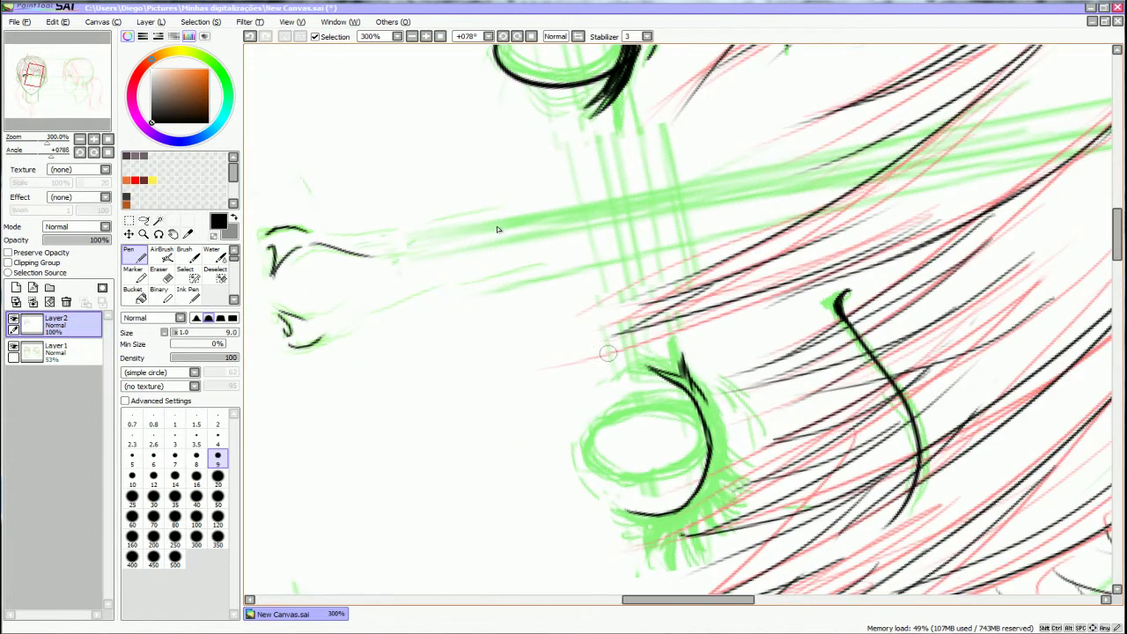
drag(610, 347, 503, 285)
drag(592, 313, 625, 381)
mouse_move(604, 333)
mouse_down()
mouse_move(627, 413)
mouse_move(617, 411)
mouse_up()
key(ctrl+z)
drag(616, 343, 628, 411)
mouse_move(627, 373)
mouse_down()
mouse_move(609, 440)
mouse_move(635, 375)
mouse_up()
mouse_move(556, 394)
mouse_down()
mouse_move(615, 409)
mouse_move(637, 395)
mouse_move(622, 404)
mouse_move(621, 390)
mouse_move(600, 389)
mouse_move(625, 403)
mouse_move(645, 365)
mouse_up()
key(ctrl+z)
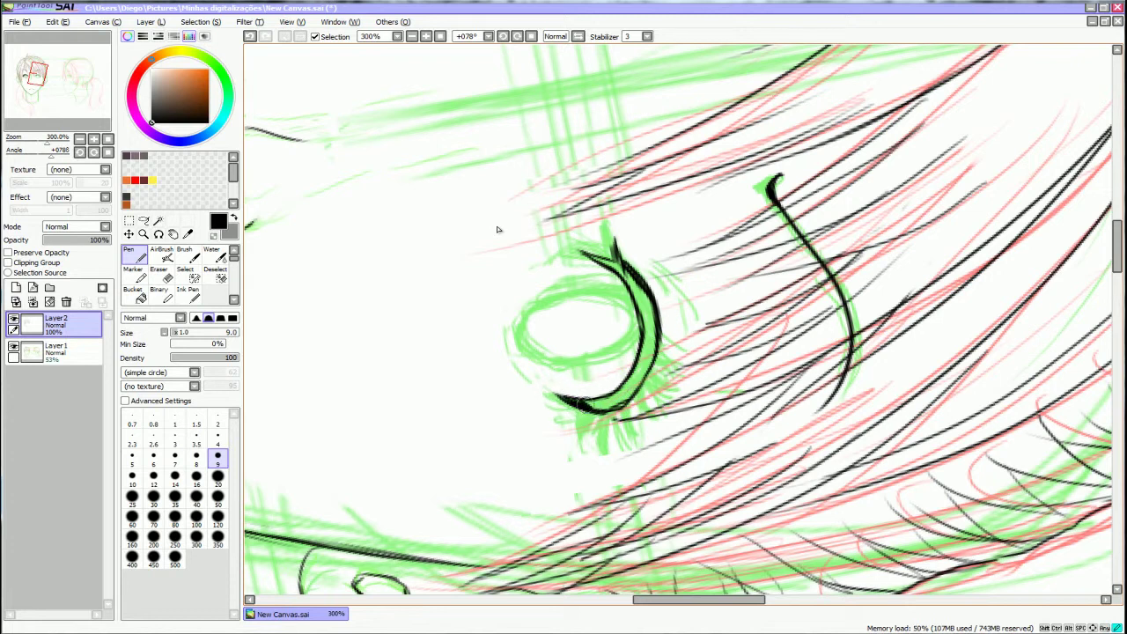
Fill the right-hand eye's upper eyelid crescent with solid black and draw short pointed lashes along its outer edge
mouse_move(584, 398)
mouse_down()
mouse_move(630, 394)
mouse_move(646, 324)
mouse_move(629, 275)
mouse_move(635, 291)
mouse_move(602, 259)
mouse_move(641, 301)
mouse_move(640, 287)
mouse_move(651, 330)
mouse_move(645, 300)
mouse_move(648, 355)
mouse_move(647, 320)
mouse_move(645, 357)
mouse_move(646, 329)
mouse_move(618, 404)
mouse_move(650, 354)
mouse_move(638, 391)
mouse_up()
drag(581, 432, 591, 386)
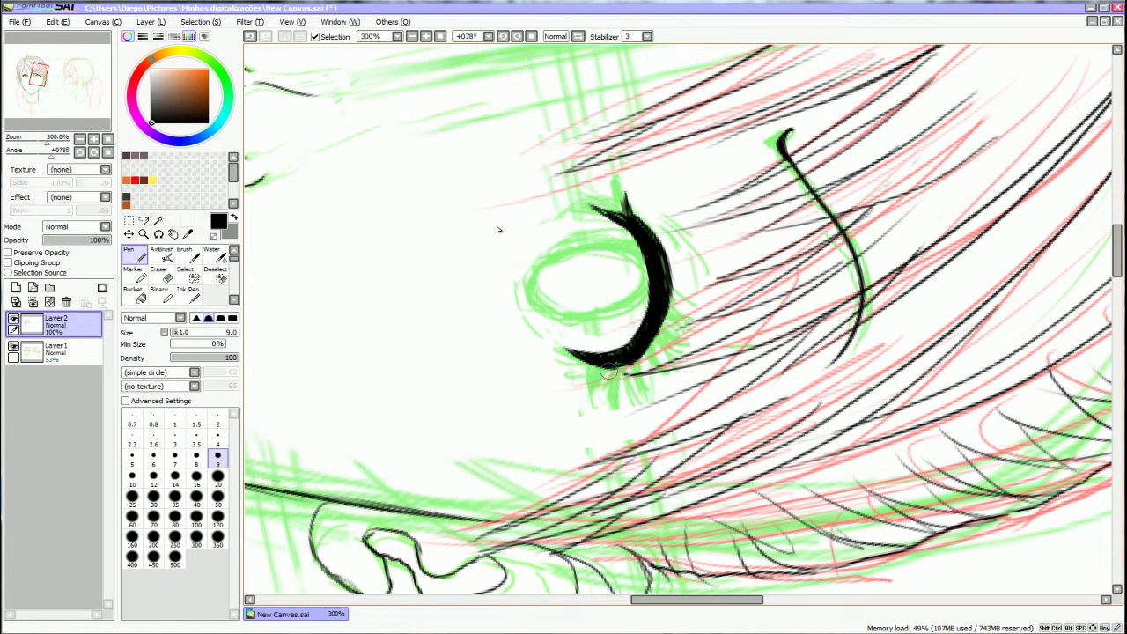
mouse_move(679, 296)
mouse_down()
mouse_move(682, 313)
mouse_move(669, 295)
mouse_move(689, 330)
mouse_up()
mouse_move(666, 277)
mouse_down()
mouse_move(688, 290)
mouse_move(658, 220)
mouse_up()
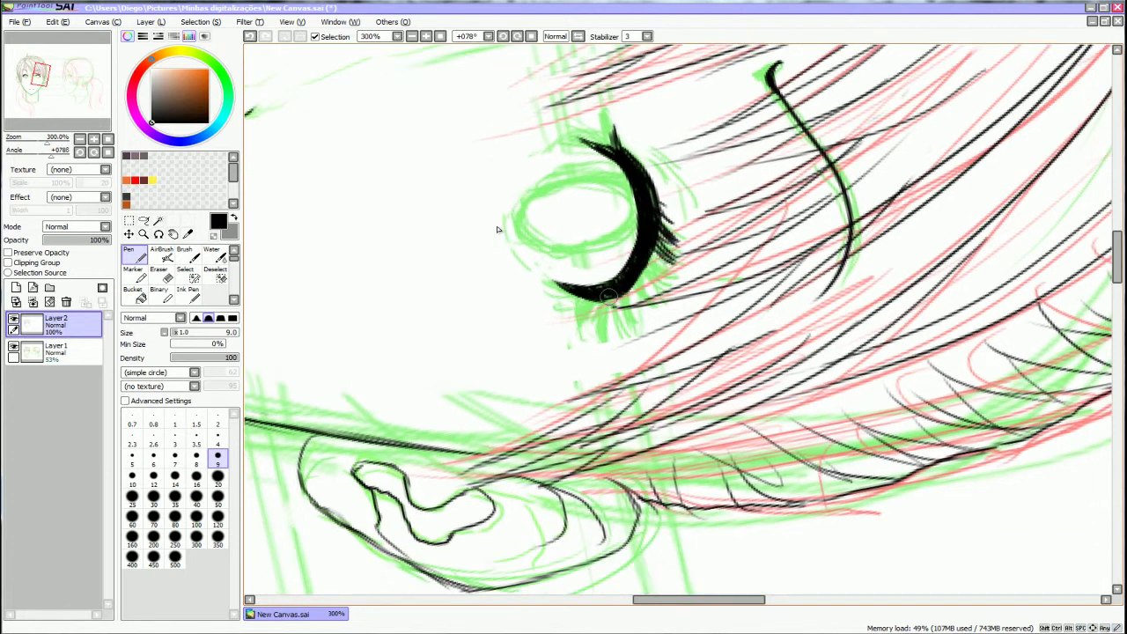
mouse_move(580, 294)
mouse_down()
mouse_move(589, 331)
mouse_move(583, 298)
mouse_move(603, 330)
mouse_move(590, 292)
mouse_move(607, 330)
mouse_move(601, 306)
mouse_move(618, 323)
mouse_move(614, 294)
mouse_move(634, 331)
mouse_up()
mouse_move(617, 303)
mouse_down()
mouse_move(643, 339)
mouse_move(635, 329)
mouse_up()
mouse_move(608, 284)
mouse_down()
mouse_move(630, 329)
mouse_move(658, 338)
mouse_up()
Rotate the canvas to -11°, finish the right-hand eye's outer lashes and ink a short crease line above its eyelid
key(End)
key(Delete)
key(Delete)
key(Delete)
key(Delete)
key(Delete)
key(Delete)
key(Delete)
key(Delete)
key(Delete)
key(space)
drag(611, 264, 736, 235)
mouse_move(735, 319)
mouse_down()
mouse_move(776, 303)
mouse_move(765, 295)
mouse_move(748, 301)
mouse_move(766, 297)
mouse_move(796, 314)
mouse_move(774, 317)
mouse_move(789, 327)
mouse_move(818, 332)
mouse_move(801, 350)
mouse_up()
key(e)
key(n)
key(space)
mouse_move(774, 352)
mouse_down()
mouse_move(881, 283)
mouse_move(902, 288)
mouse_up()
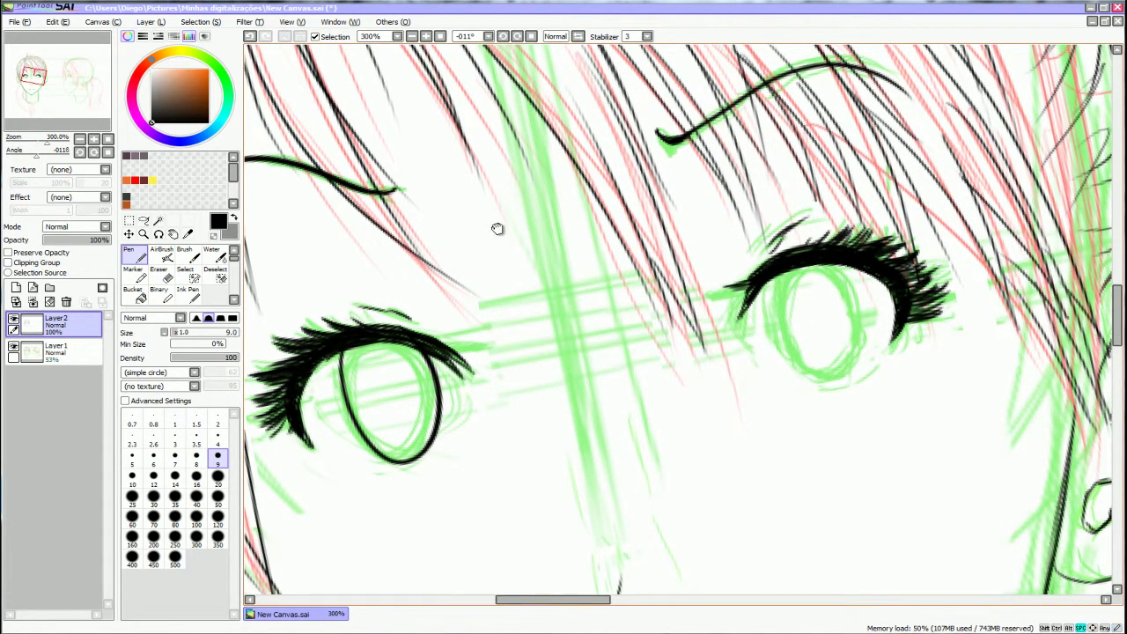
Ink the oval iris outline of the right-hand eye below the eyelid, redoing the stroke until it is narrow enough
drag(497, 227, 399, 245)
mouse_move(674, 284)
mouse_down()
mouse_move(747, 285)
mouse_move(732, 392)
mouse_move(749, 291)
mouse_up()
key(ctrl+z)
key(ctrl+z)
mouse_move(678, 283)
mouse_down()
mouse_move(724, 380)
mouse_move(738, 282)
mouse_move(775, 317)
mouse_move(754, 274)
mouse_up()
key(ctrl+z)
key(ctrl+z)
drag(680, 285, 740, 257)
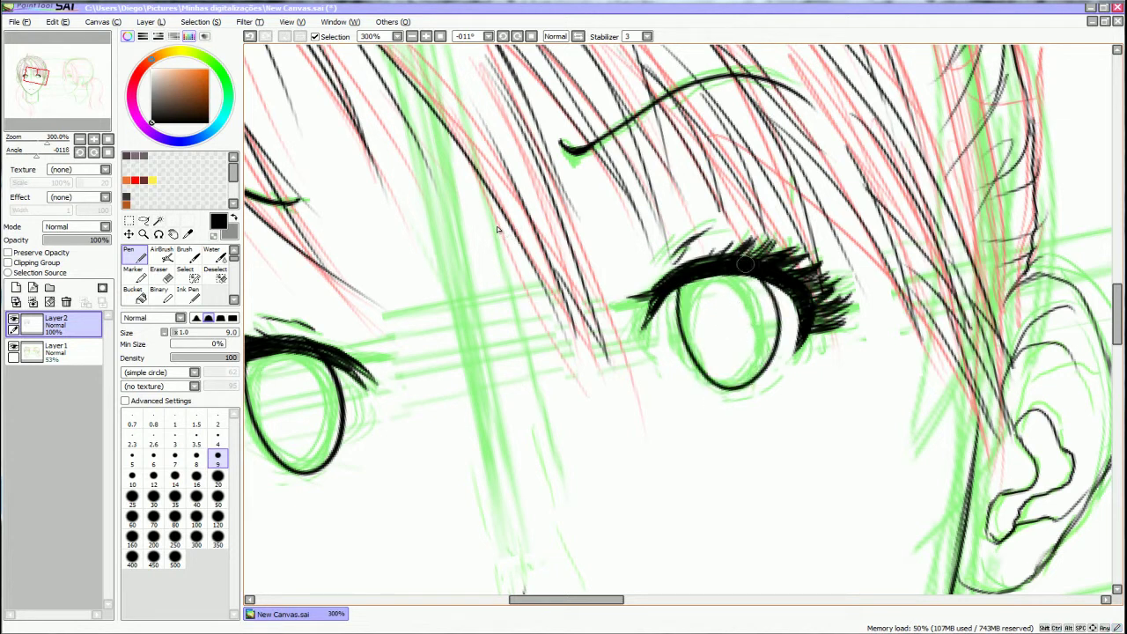
key(ctrl+z)
drag(686, 284, 757, 298)
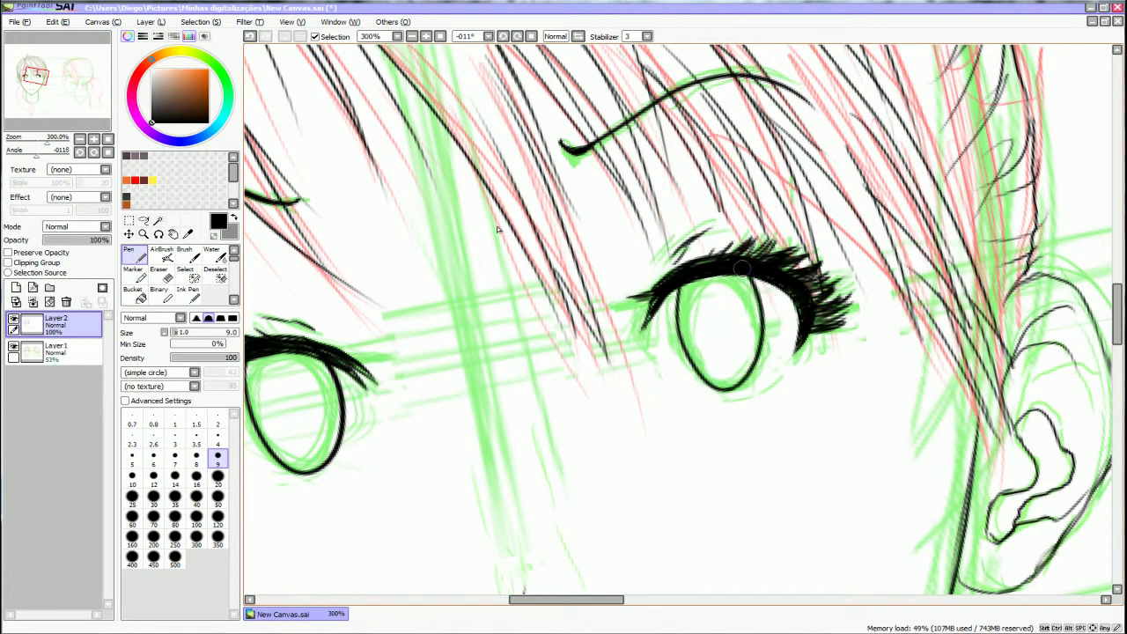
Reset the canvas rotation to 0° and hide the Layer1 sketch to check the inked face
drag(573, 330, 677, 170)
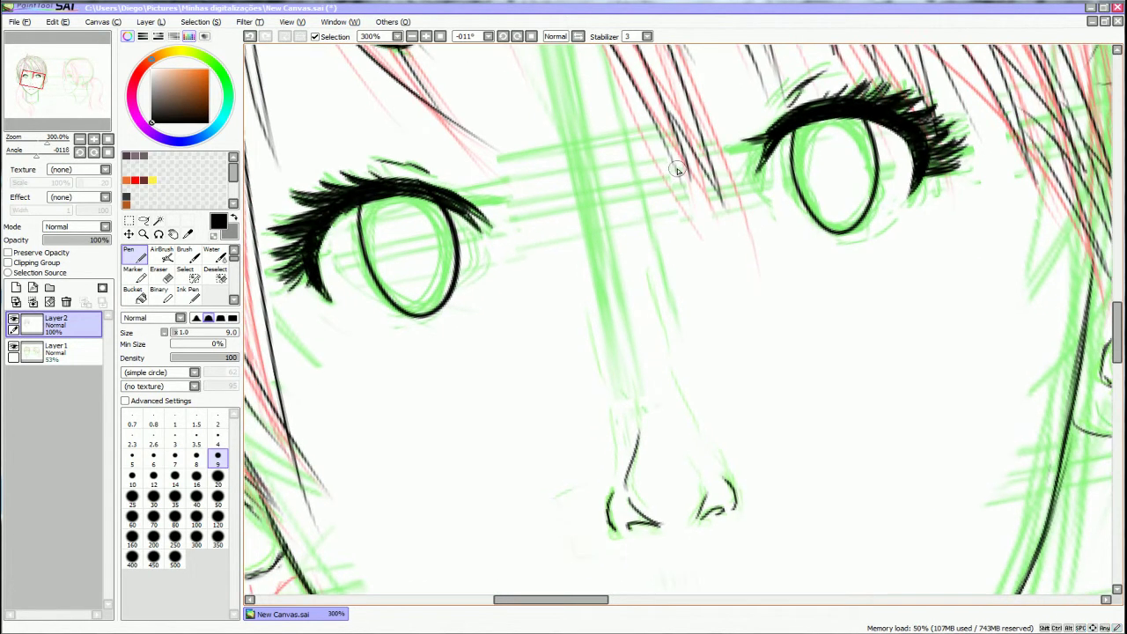
key(End)
key(End)
key(Delete)
scroll(639, 185, down, 3)
drag(610, 186, 641, 263)
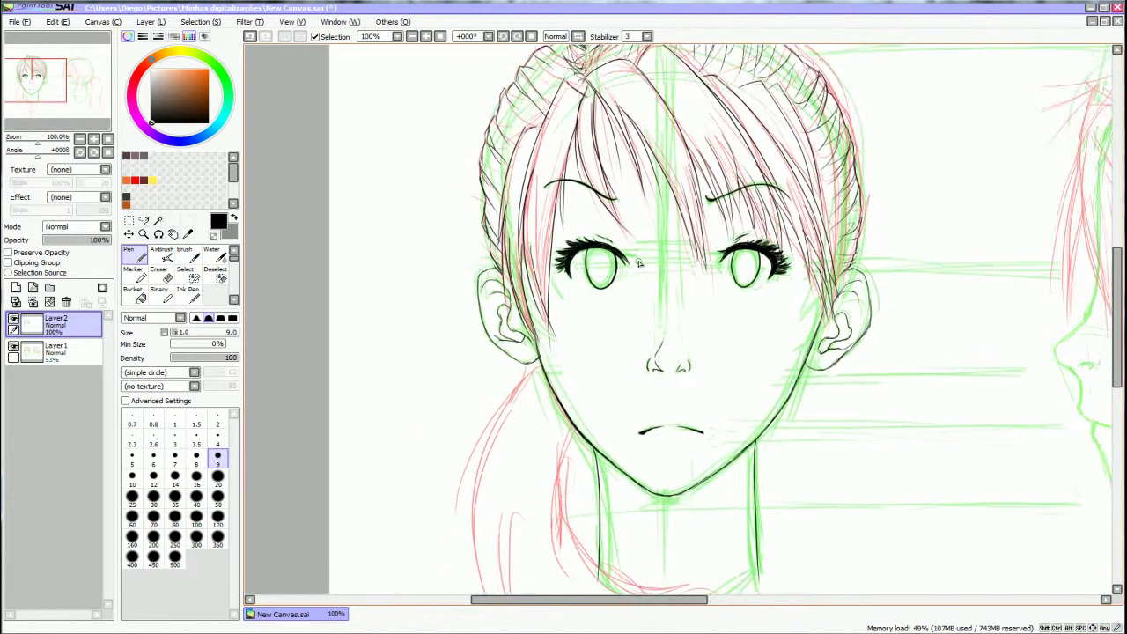
scroll(640, 262, down, 1)
click(14, 349)
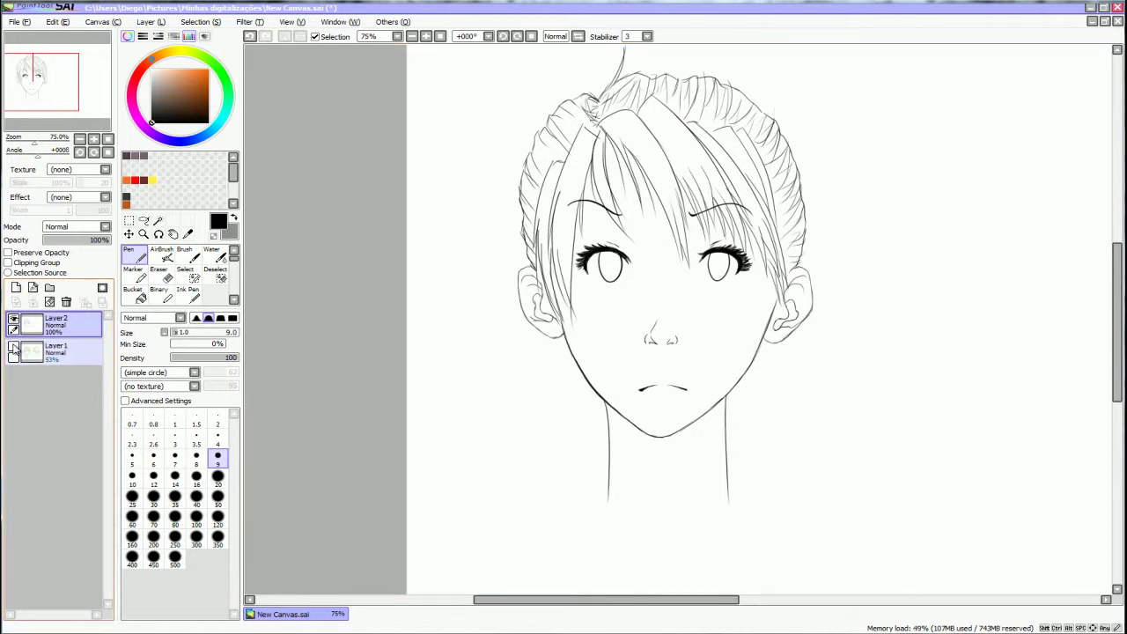
click(13, 349)
click(14, 348)
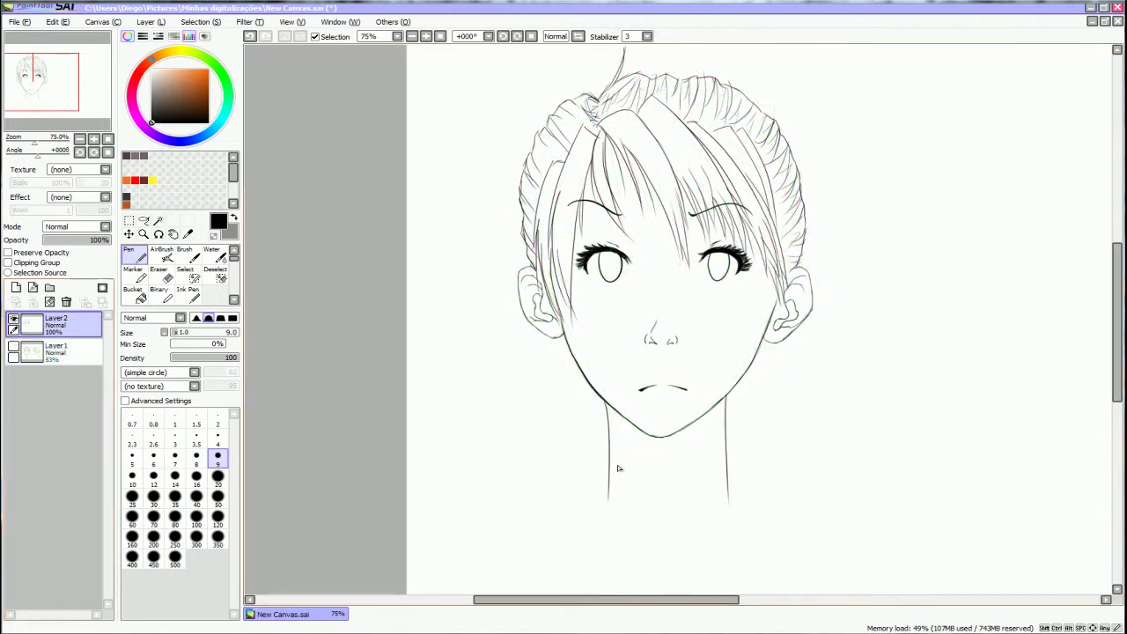
Trim the inner edge of the right-hand eye's outer eyelid corner with the Eraser and re-ink its tip with the Pen
scroll(452, 432, up, 3)
mouse_move(823, 325)
mouse_down()
mouse_move(958, 348)
mouse_move(659, 299)
mouse_up()
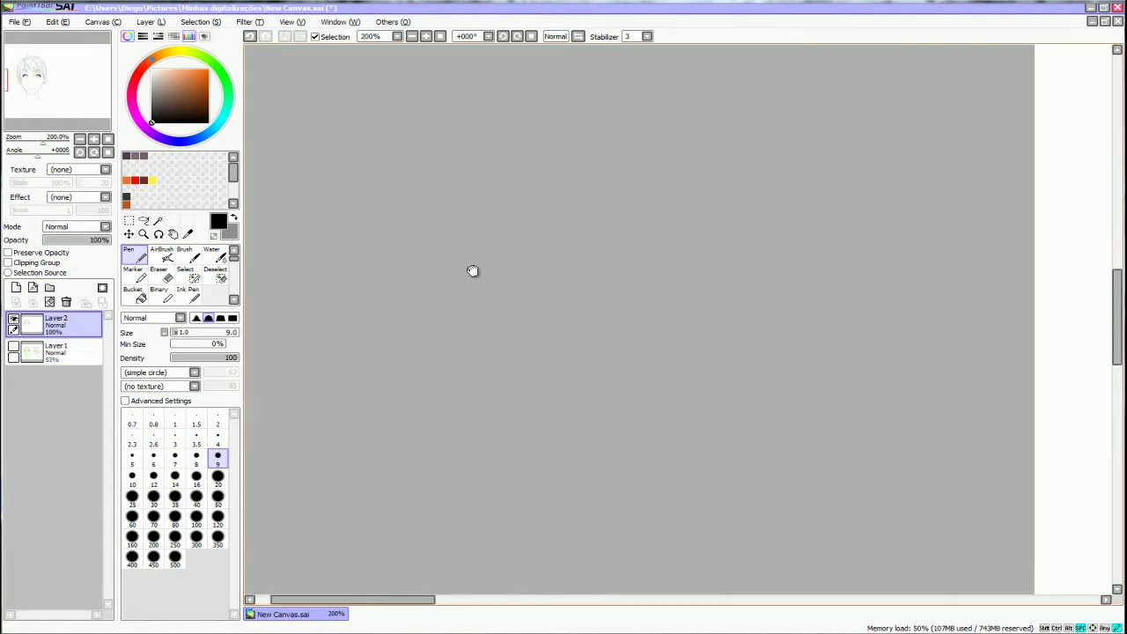
mouse_move(426, 602)
mouse_down()
mouse_move(731, 598)
mouse_move(606, 598)
mouse_up()
mouse_move(648, 289)
mouse_down()
mouse_move(604, 322)
mouse_move(605, 379)
mouse_up()
scroll(616, 352, up, 3)
key(e)
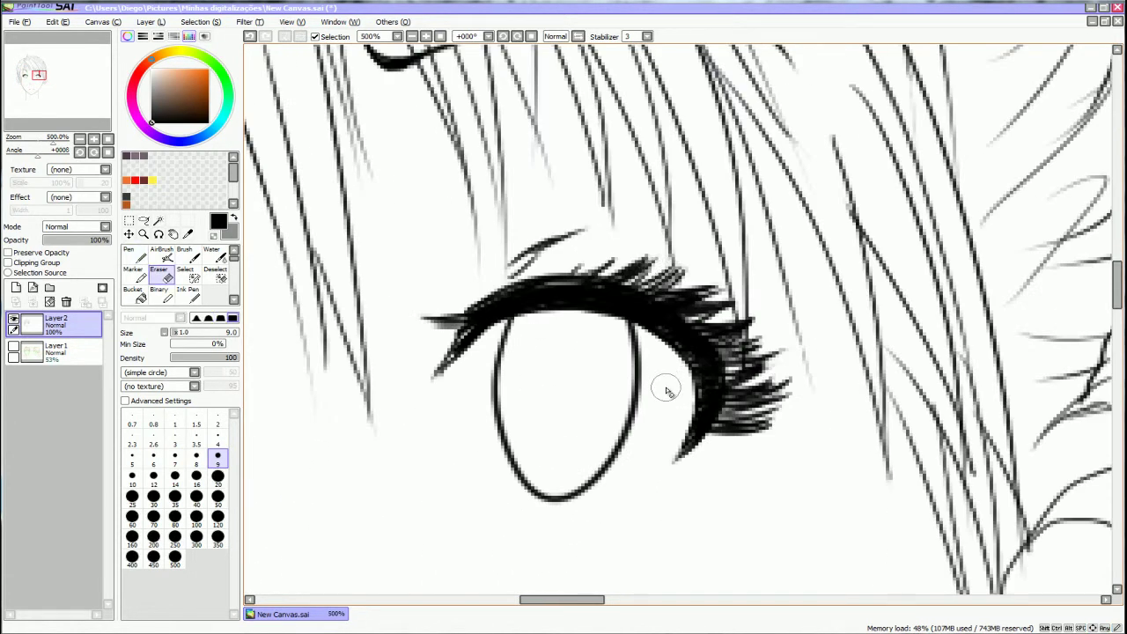
mouse_move(678, 406)
mouse_down()
mouse_move(689, 428)
mouse_move(680, 449)
mouse_up()
drag(679, 411, 673, 468)
mouse_move(689, 390)
mouse_down()
mouse_move(676, 448)
mouse_move(691, 377)
mouse_move(686, 414)
mouse_move(693, 378)
mouse_move(693, 418)
mouse_up()
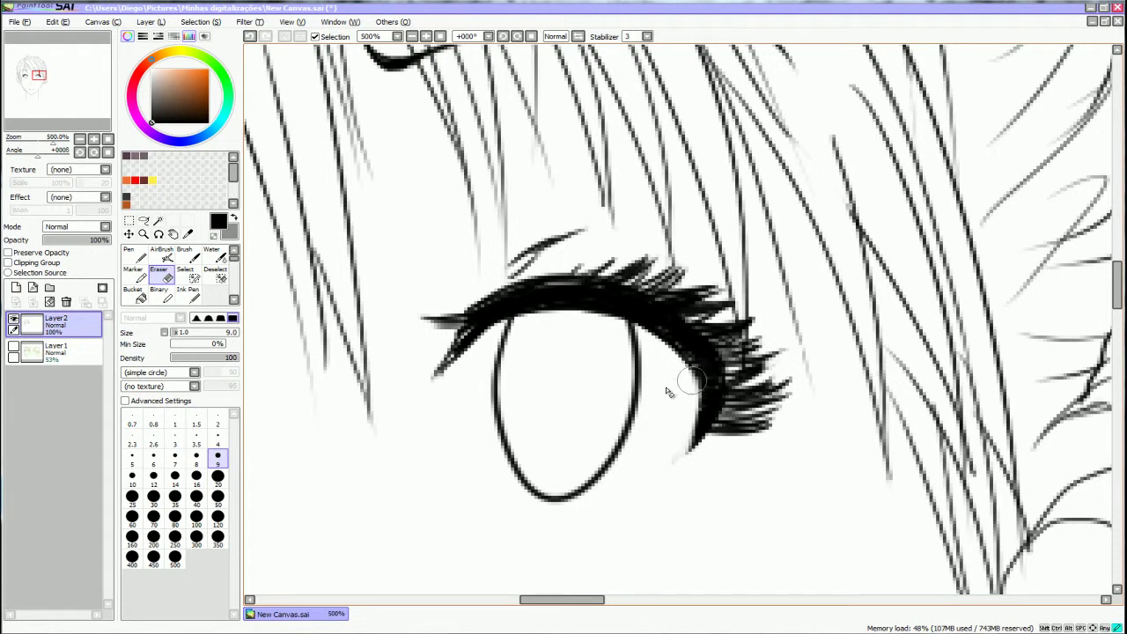
drag(679, 365, 694, 387)
key(n)
mouse_move(691, 451)
mouse_down()
mouse_move(676, 461)
mouse_move(730, 375)
mouse_up()
Ink short lower-eyelid lines beneath the outer corners of both eyes
key(space)
drag(675, 426, 740, 416)
key(space)
drag(634, 422, 971, 352)
mouse_move(652, 387)
mouse_down()
mouse_move(903, 352)
mouse_move(958, 359)
mouse_up()
drag(385, 288, 408, 308)
drag(412, 300, 431, 319)
scroll(737, 388, down, 3)
key(space)
drag(812, 439, 729, 307)
scroll(730, 313, down, 3)
scroll(731, 315, up, 1)
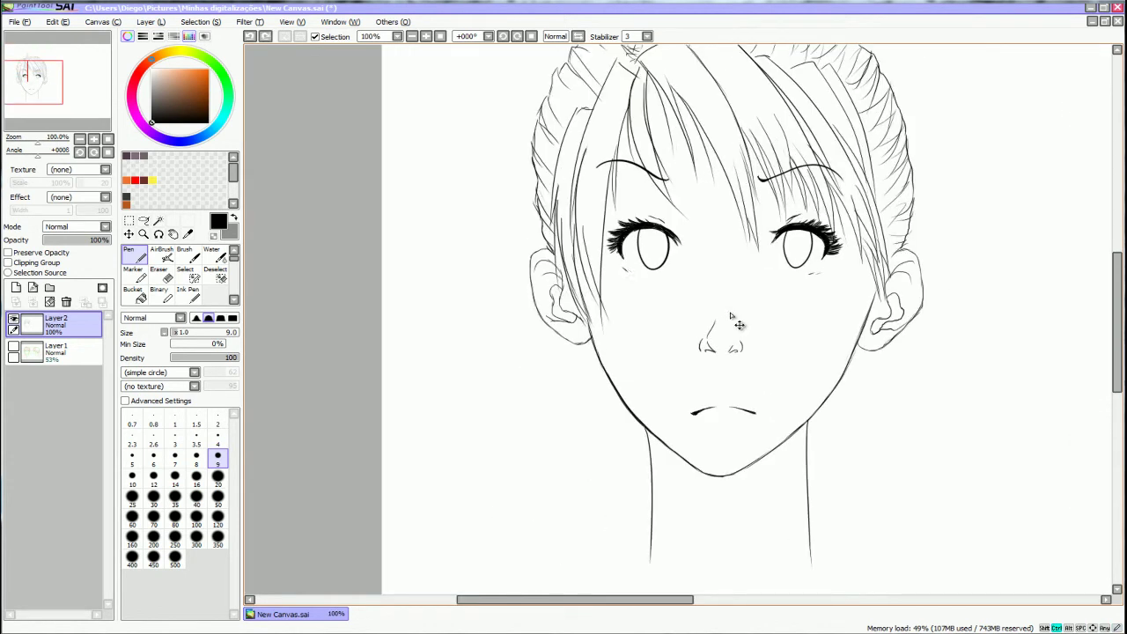
Draw light nose bridge strokes, with short lines across it above the nostrils and along its sides between the eyes
drag(678, 324, 761, 320)
key(ctrl+z)
mouse_move(683, 332)
mouse_down()
mouse_move(764, 329)
mouse_move(686, 324)
mouse_move(819, 304)
mouse_move(846, 182)
mouse_move(740, 325)
mouse_move(710, 333)
mouse_move(745, 325)
mouse_move(709, 296)
mouse_up()
key(ctrl+z)
key(ctrl+z)
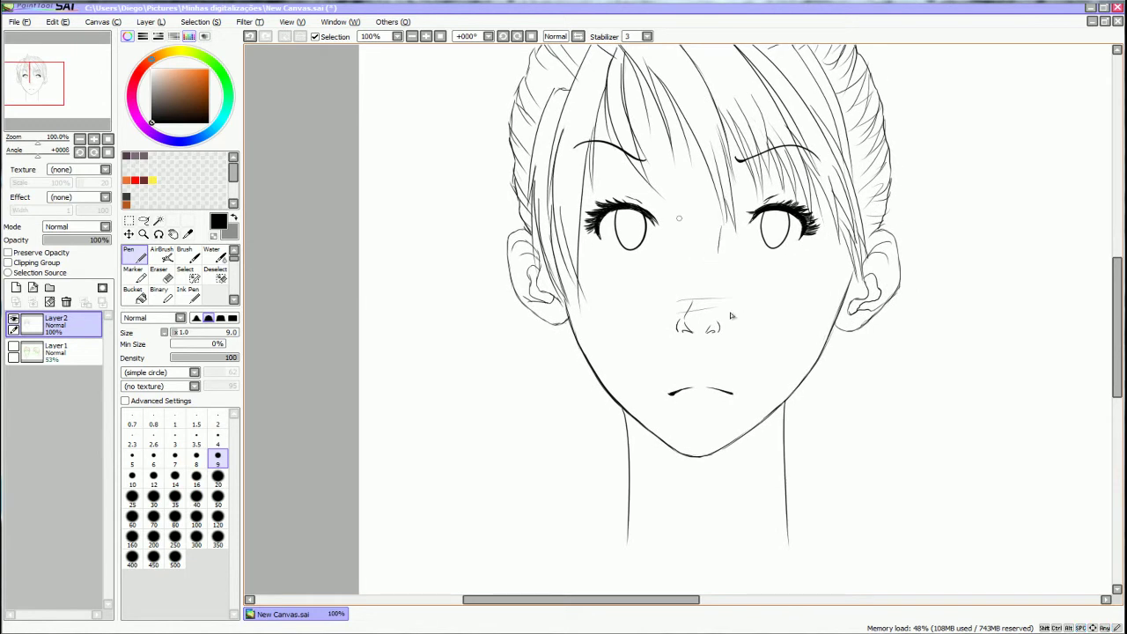
key(ctrl+z)
drag(692, 228, 691, 256)
key(ctrl+z)
Mirror the canvas view, erase the old nose bridge line and rework the nostril on the opposite side with Eraser and Pen
key(h)
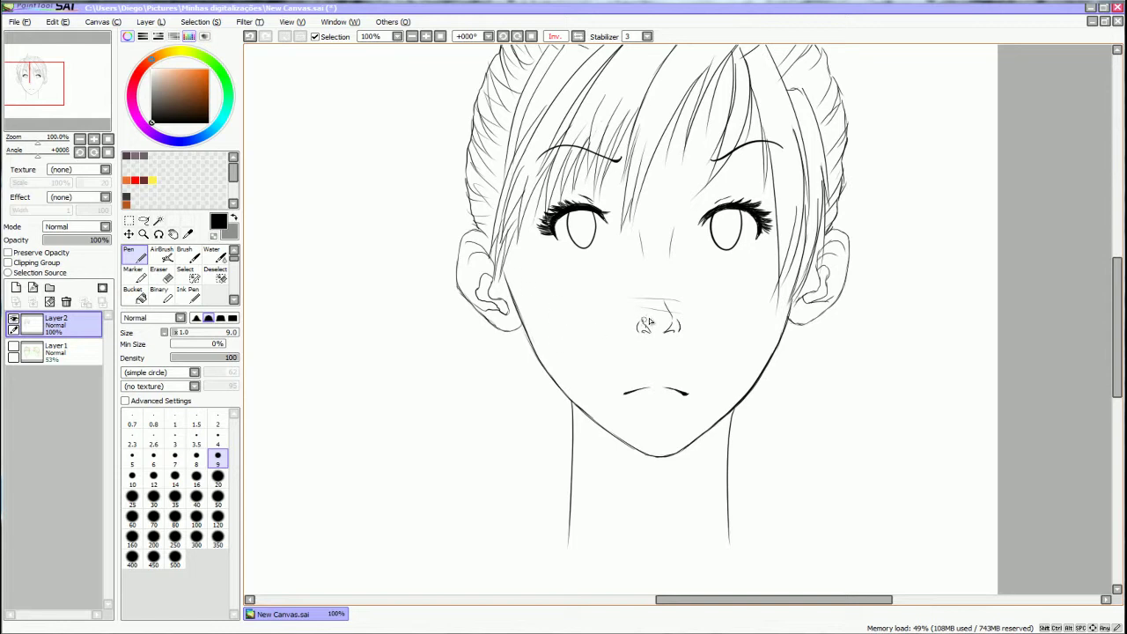
key(ctrl+z)
key(ctrl+z)
drag(647, 309, 650, 298)
key(e)
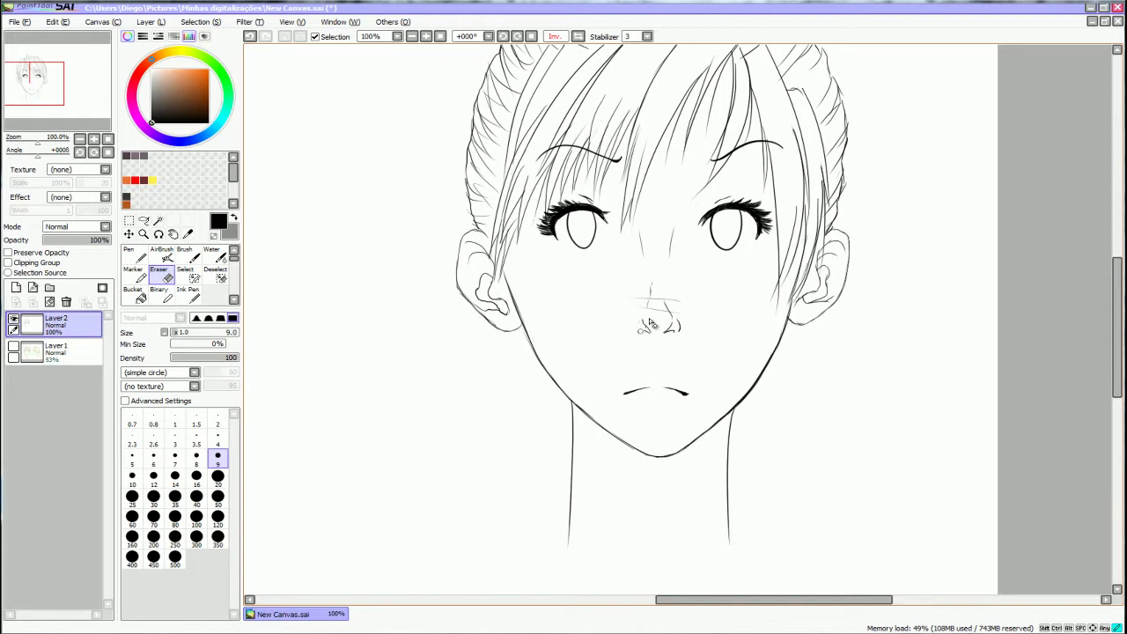
key(n)
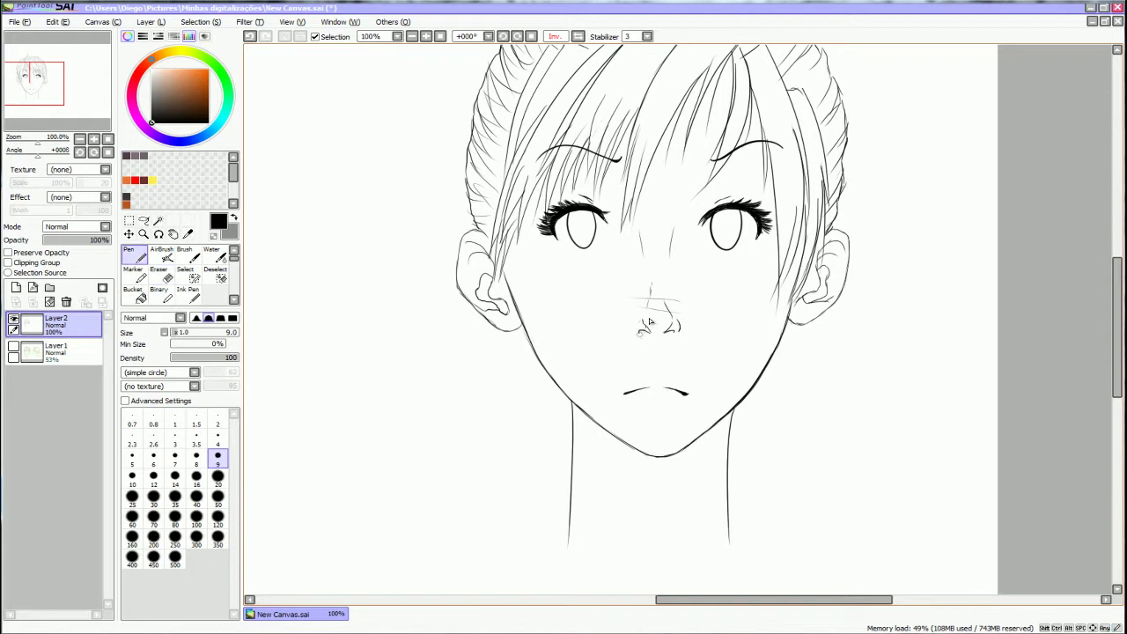
key(ctrl+z)
key(e)
key(n)
drag(649, 322, 643, 344)
key(e)
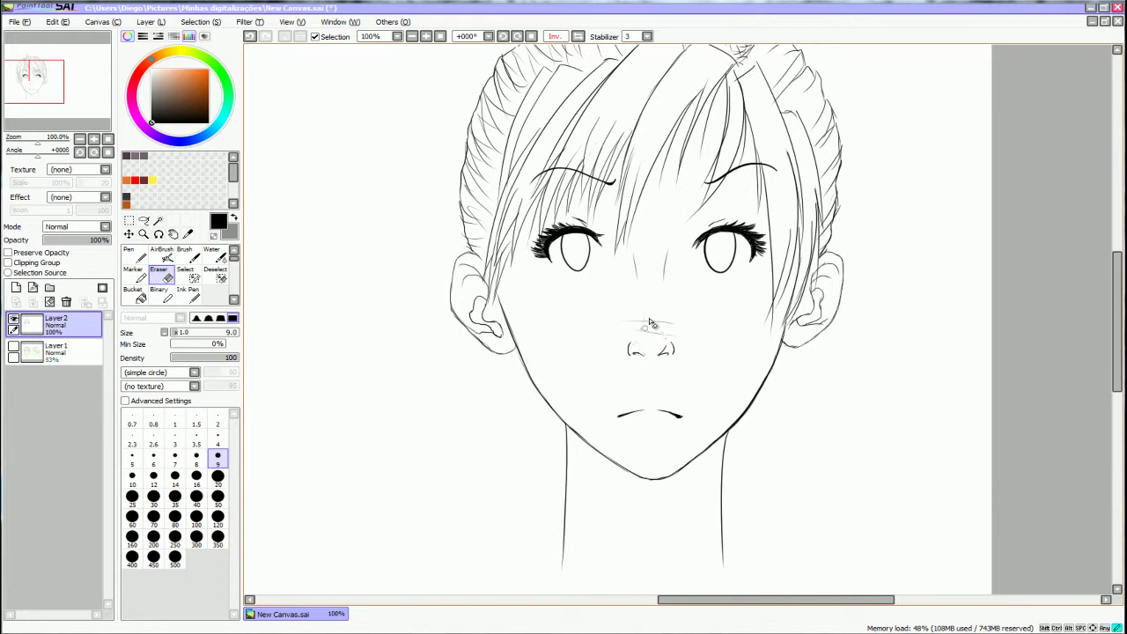
key(n)
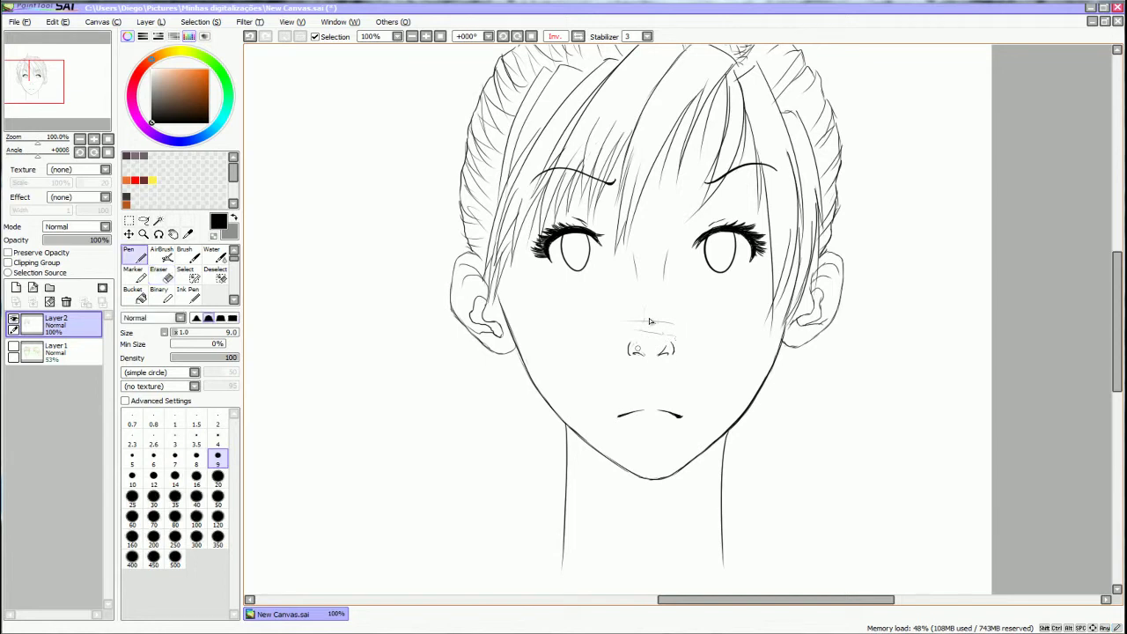
Redraw the nostril, ink a short bridge line above it and return the canvas view to normal
key(ctrl+z)
drag(633, 343, 645, 354)
key(ctrl+z)
key(ctrl+z)
drag(641, 330, 648, 315)
key(ctrl+z)
mouse_move(638, 342)
mouse_down()
mouse_move(645, 285)
mouse_move(638, 302)
mouse_up()
key(h)
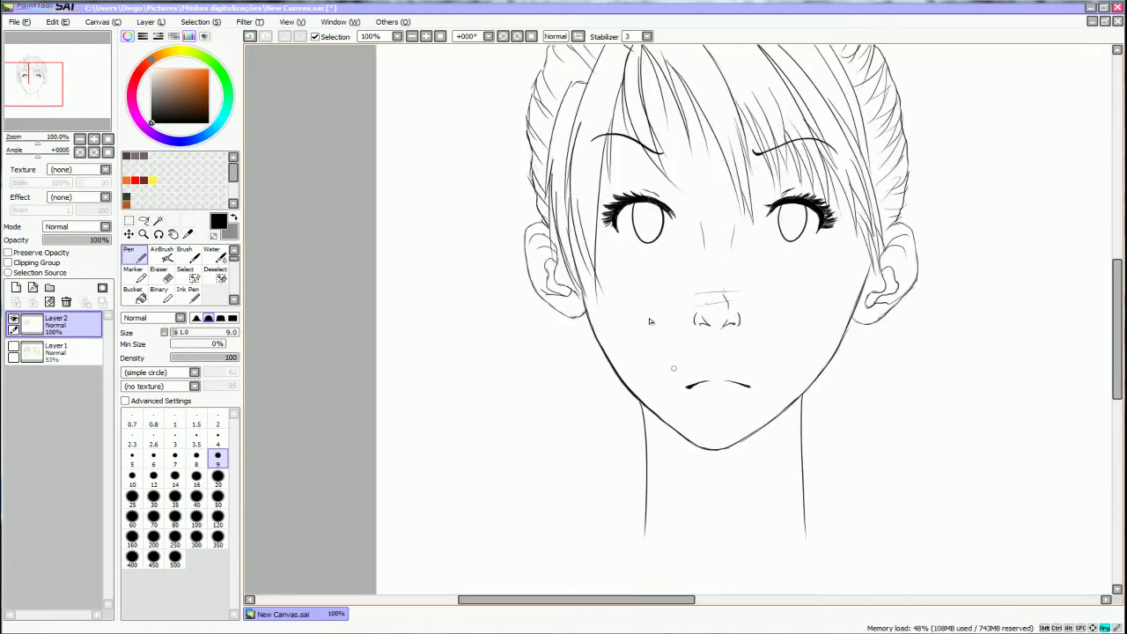
Thin the thick part of the left-hand jaw line with the Eraser and switch back to the Pen
key(e)
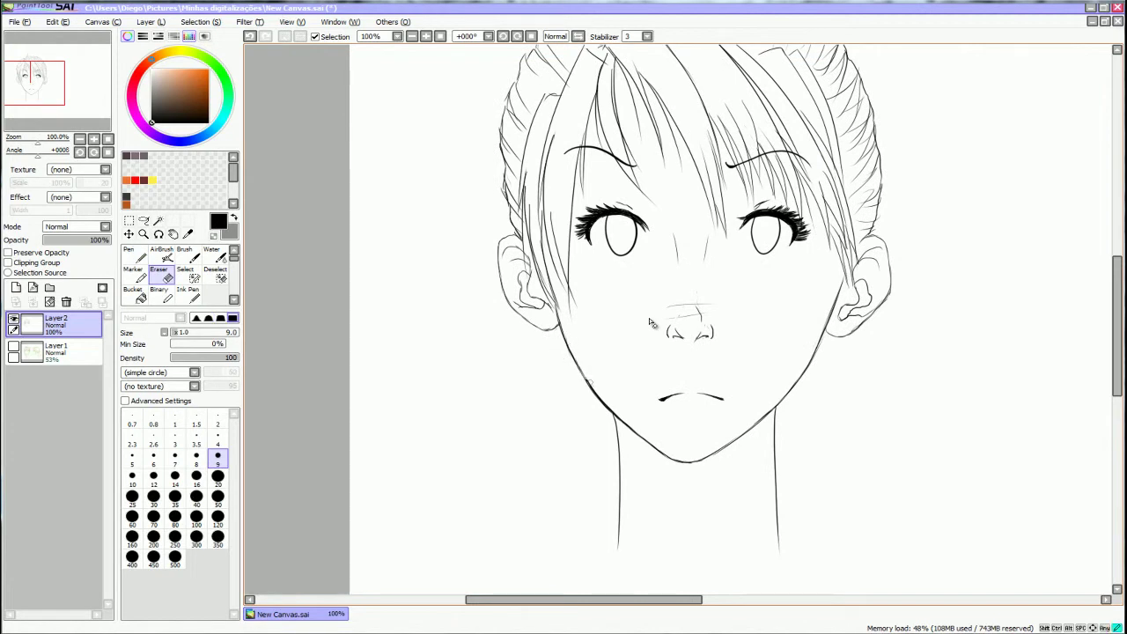
mouse_move(582, 368)
mouse_down()
mouse_move(616, 410)
mouse_move(606, 406)
mouse_up()
key(n)
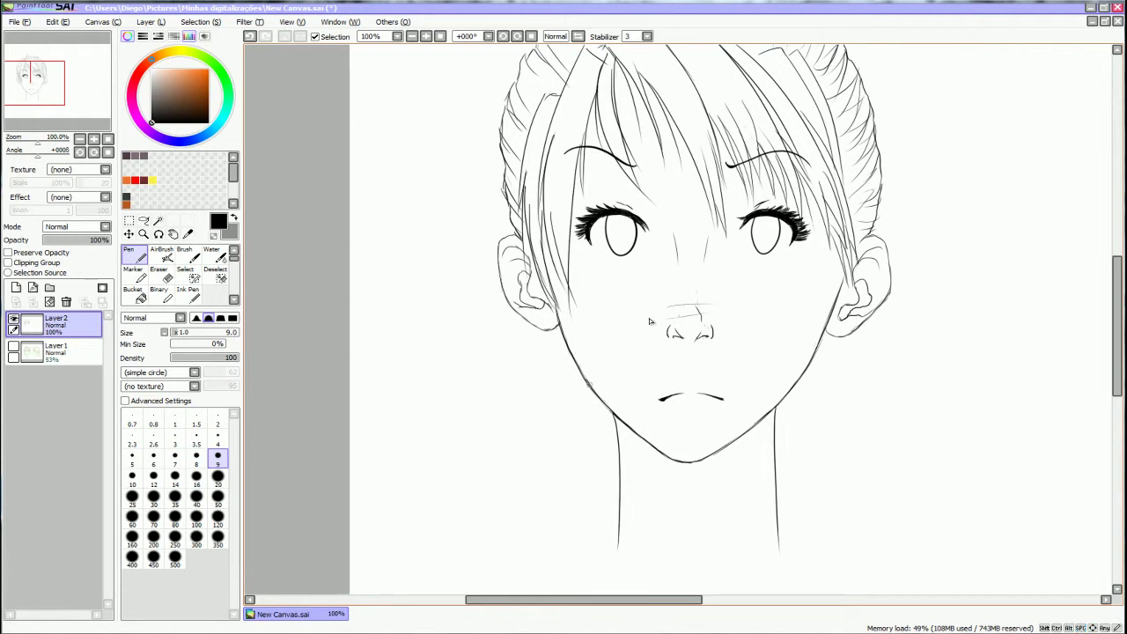
key(space)
drag(649, 319, 627, 268)
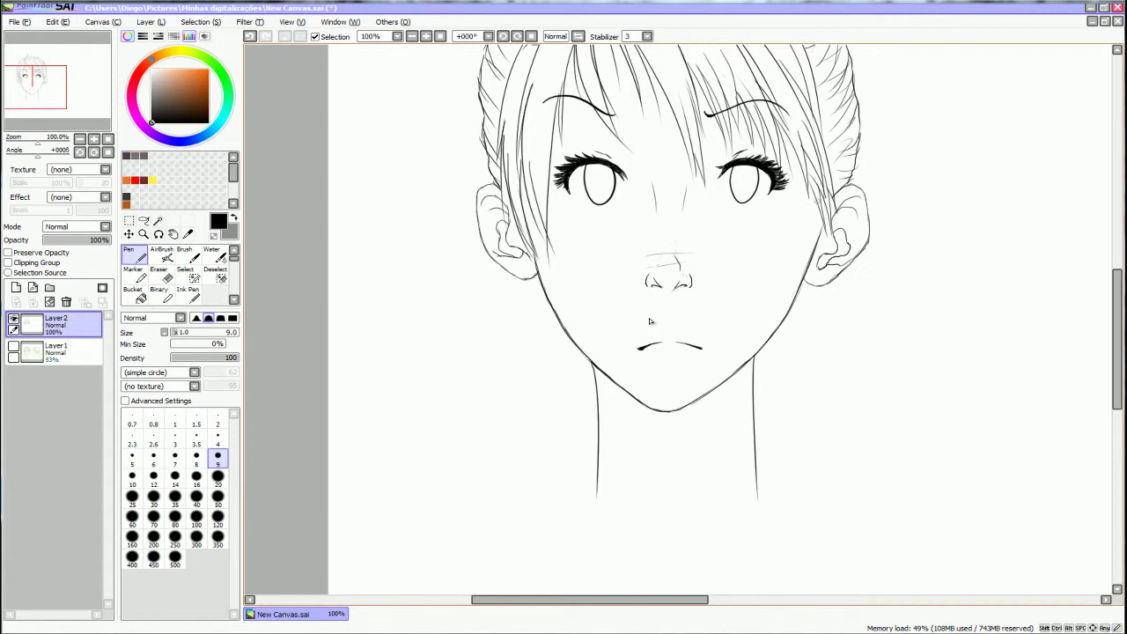
Show the Layer1 sketch and ink the upper outer strands of the hair hanging below the left-hand ear
click(13, 347)
key(space)
mouse_move(650, 321)
mouse_down()
mouse_move(705, 190)
mouse_move(650, 322)
mouse_up()
mouse_move(595, 159)
mouse_down()
mouse_move(504, 243)
mouse_move(568, 186)
mouse_move(514, 281)
mouse_up()
drag(534, 234, 517, 282)
drag(558, 202, 520, 287)
drag(542, 220, 526, 349)
drag(525, 238, 553, 407)
drag(522, 294, 556, 410)
drag(551, 363, 493, 232)
key(ctrl+z)
key(ctrl+y)
key(ctrl+z)
Ink the outer contour of the hanging hair lock with overlapping strokes curving down toward its tip
drag(471, 132, 507, 283)
drag(469, 162, 511, 304)
drag(475, 215, 515, 311)
drag(498, 239, 511, 301)
drag(494, 227, 544, 309)
key(ctrl+z)
drag(497, 223, 546, 319)
drag(501, 256, 578, 345)
drag(521, 289, 630, 379)
mouse_move(565, 338)
mouse_down()
mouse_move(665, 448)
mouse_move(659, 384)
mouse_up()
Ink the long tapering strands at the lower tip of the hanging hair lock
drag(671, 430, 654, 285)
key(ctrl+z)
drag(669, 428, 639, 328)
drag(674, 398, 644, 297)
drag(692, 421, 661, 296)
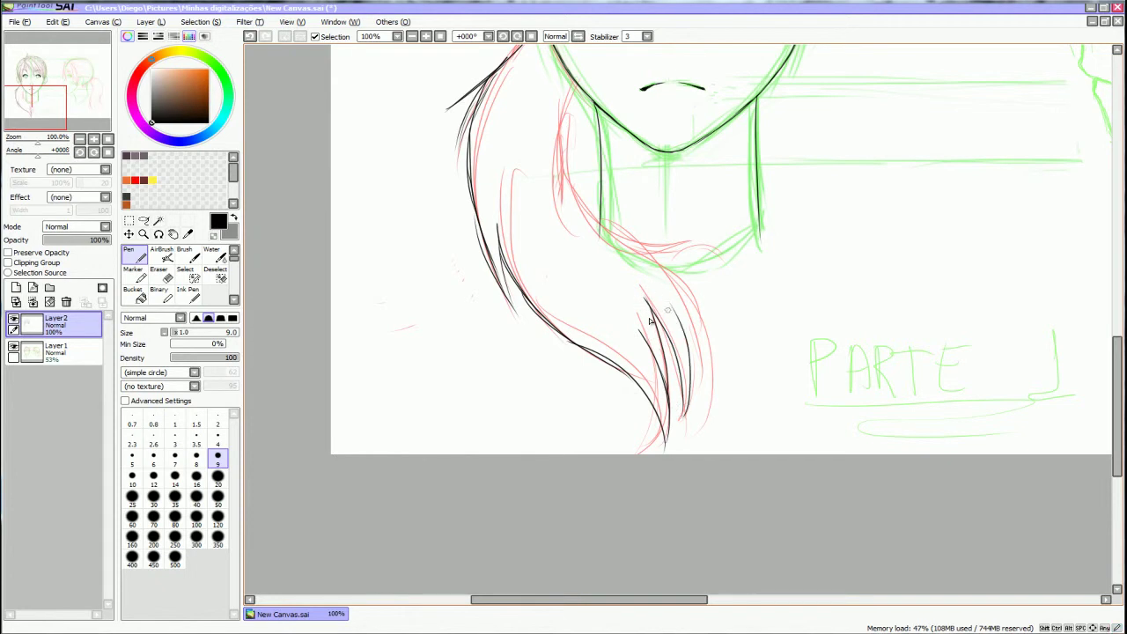
Ink the inner contour of the hanging hair lock from the jaw down across the base of the neck
scroll(587, 238, up, 1)
drag(578, 127, 562, 257)
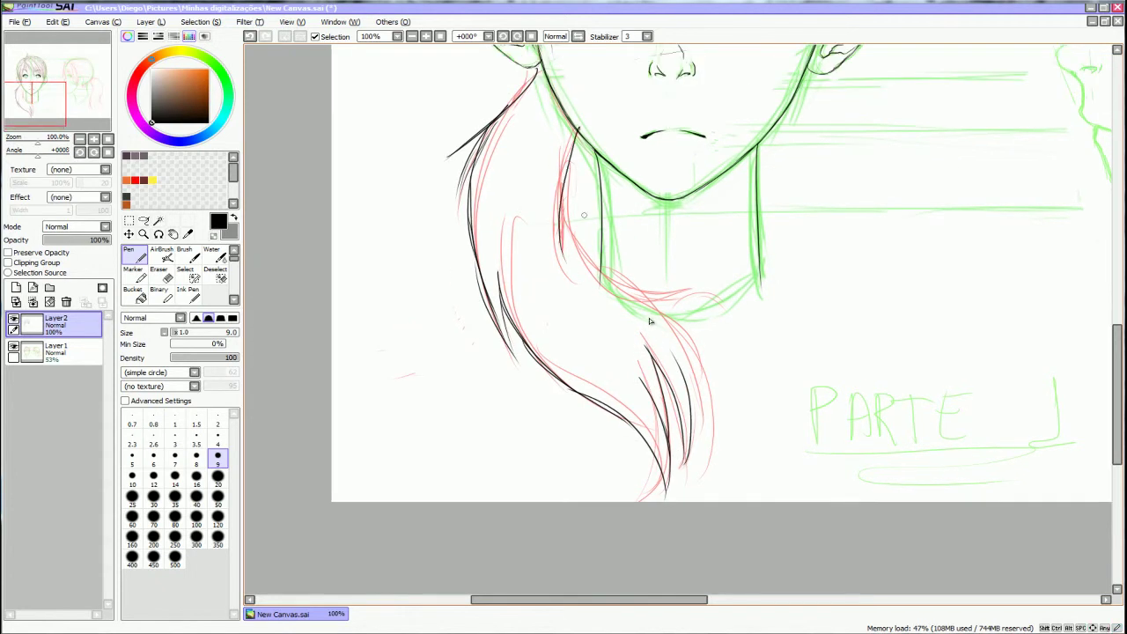
drag(566, 185, 599, 280)
mouse_move(569, 234)
mouse_down()
mouse_move(669, 294)
mouse_move(665, 315)
mouse_up()
key(ctrl+z)
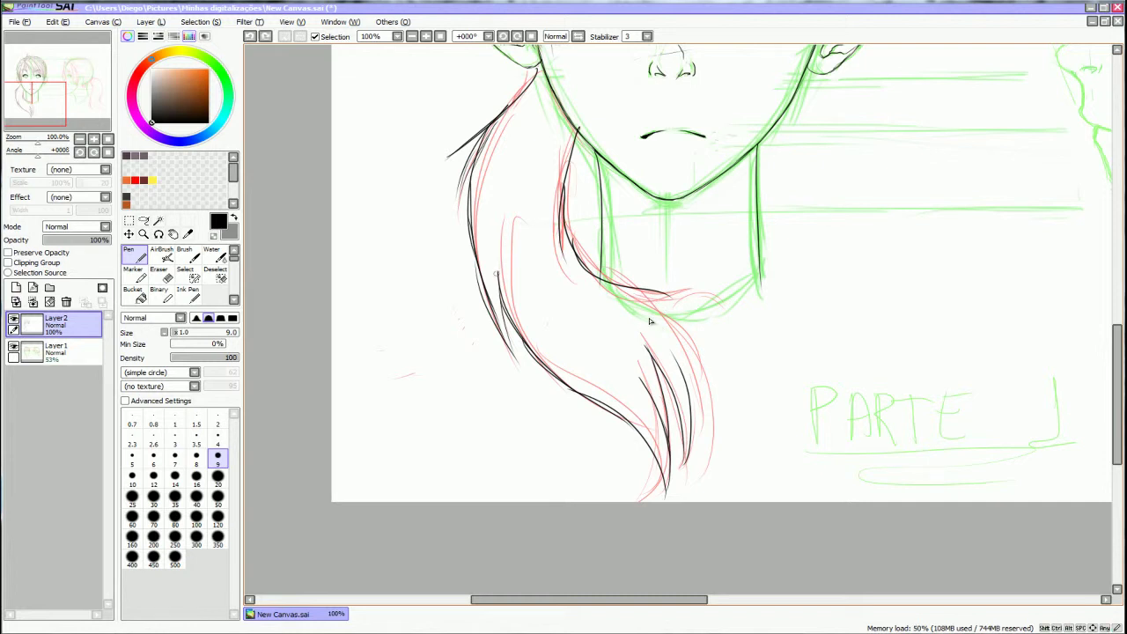
Ink the inner contour of the hanging hair lock from the neck base toward the tip, redoing the unsatisfactory strokes
mouse_move(635, 295)
mouse_down()
mouse_move(687, 313)
mouse_move(586, 250)
mouse_move(663, 333)
mouse_up()
key(ctrl+z)
drag(616, 267, 672, 365)
key(ctrl+z)
key(ctrl+z)
drag(606, 255, 676, 334)
mouse_move(645, 277)
mouse_down()
mouse_move(670, 312)
mouse_move(672, 356)
mouse_move(644, 300)
mouse_move(683, 358)
mouse_up()
key(ctrl+z)
Add short tapering strands along the inner edge and tip of the hanging hair lock, undoing the last stray stroke
mouse_move(646, 301)
mouse_down()
mouse_move(681, 364)
mouse_move(676, 391)
mouse_up()
drag(649, 326, 674, 388)
drag(659, 347, 673, 403)
scroll(650, 321, up, 3)
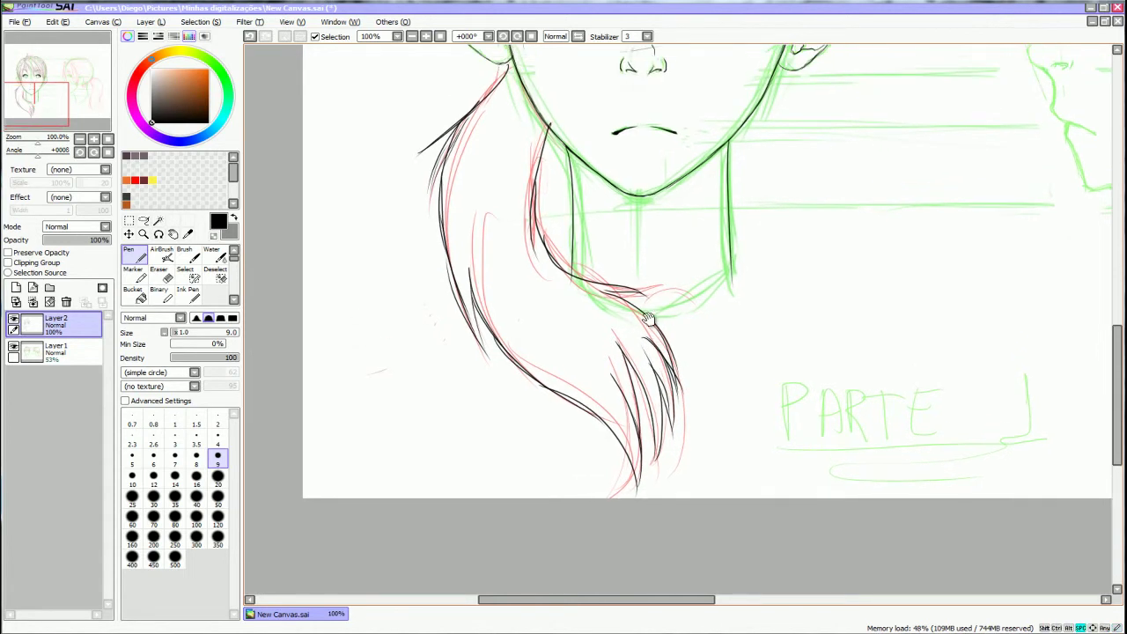
drag(627, 442, 644, 520)
drag(599, 442, 631, 512)
drag(627, 379, 650, 474)
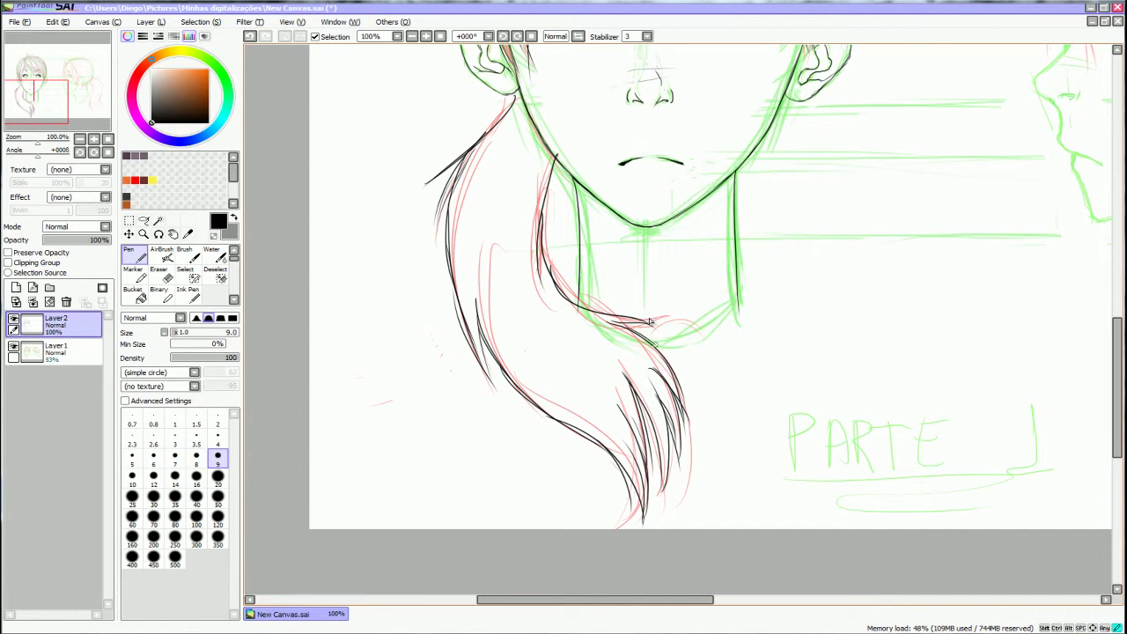
key(ctrl+z)
Hide the Layer1 sketch and touch up the line ends where the hanging hair lock meets the jaw
scroll(652, 321, up, 5)
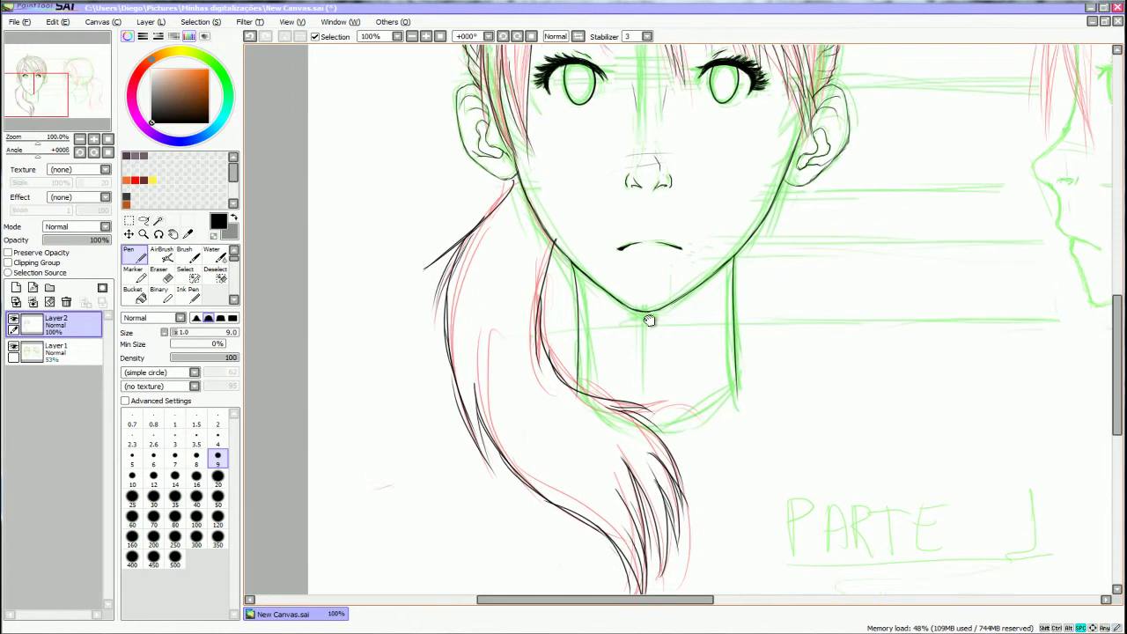
key(e)
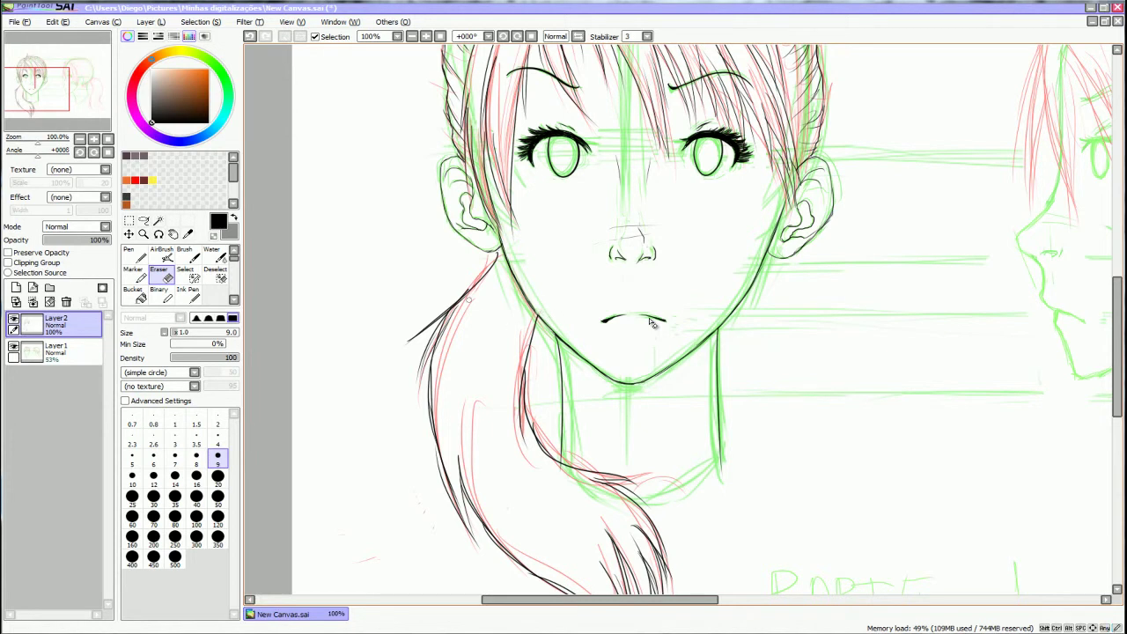
click(13, 346)
drag(649, 320, 653, 336)
key(n)
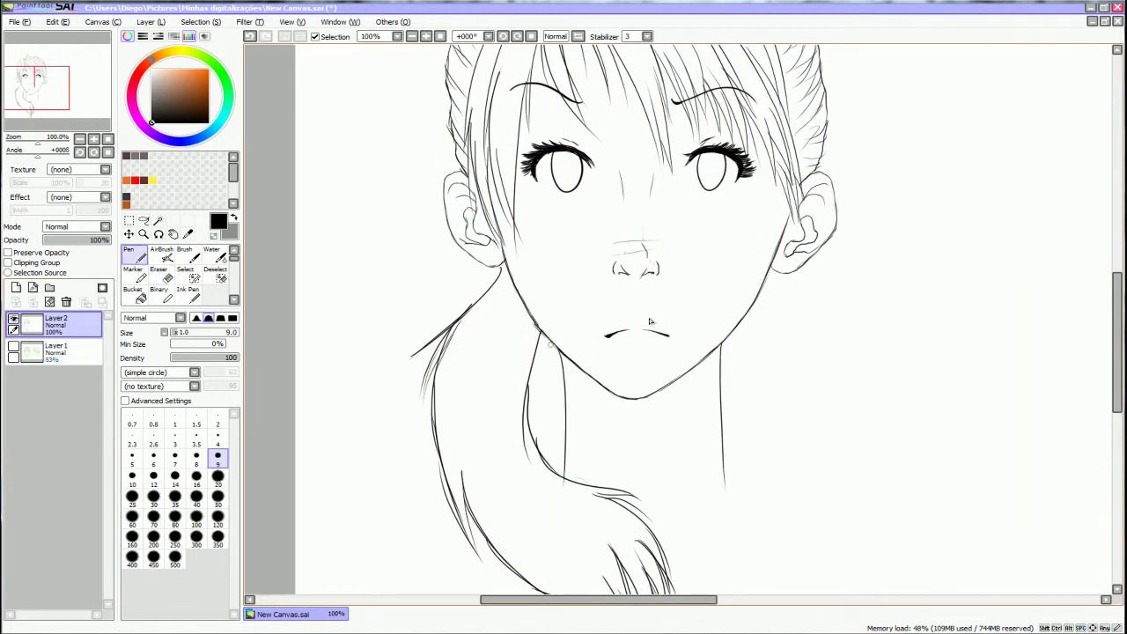
key(e)
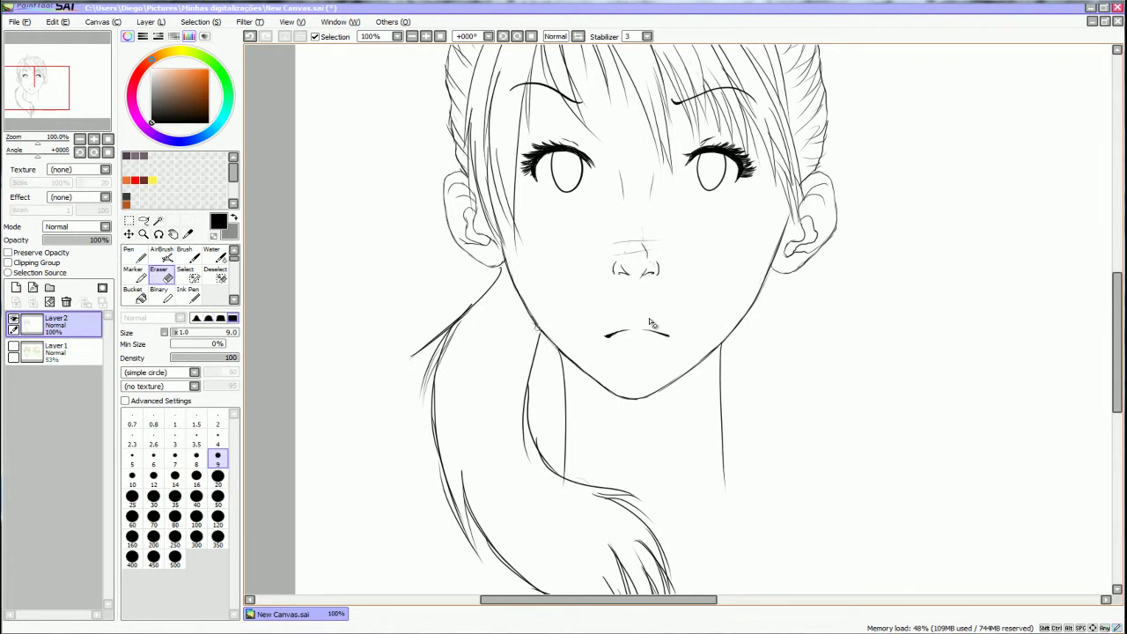
key(n)
key(e)
key(n)
Ink a short loose strand across the jawline just below the left-hand ear
drag(510, 280, 519, 314)
drag(535, 378, 521, 396)
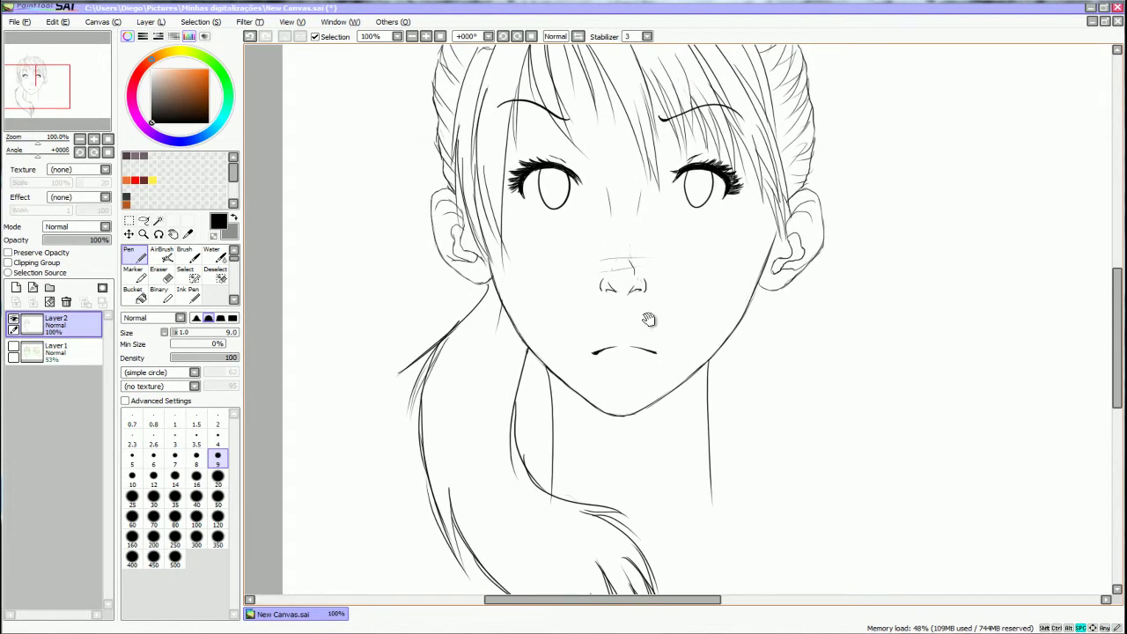
scroll(532, 422, down, 1)
scroll(532, 423, down, 1)
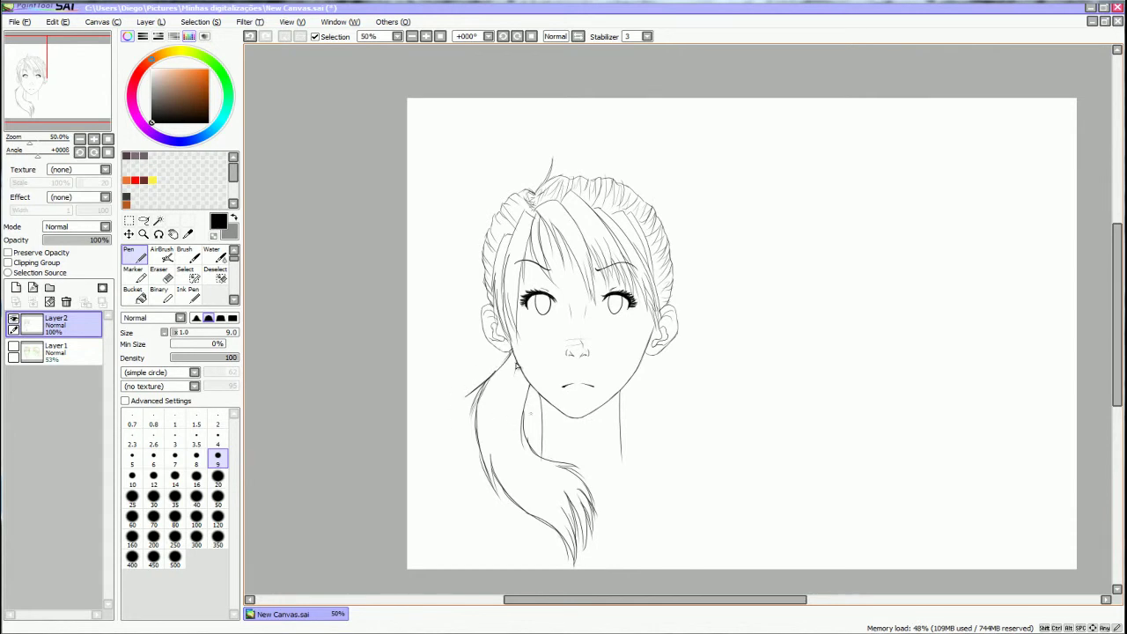
drag(517, 366, 507, 369)
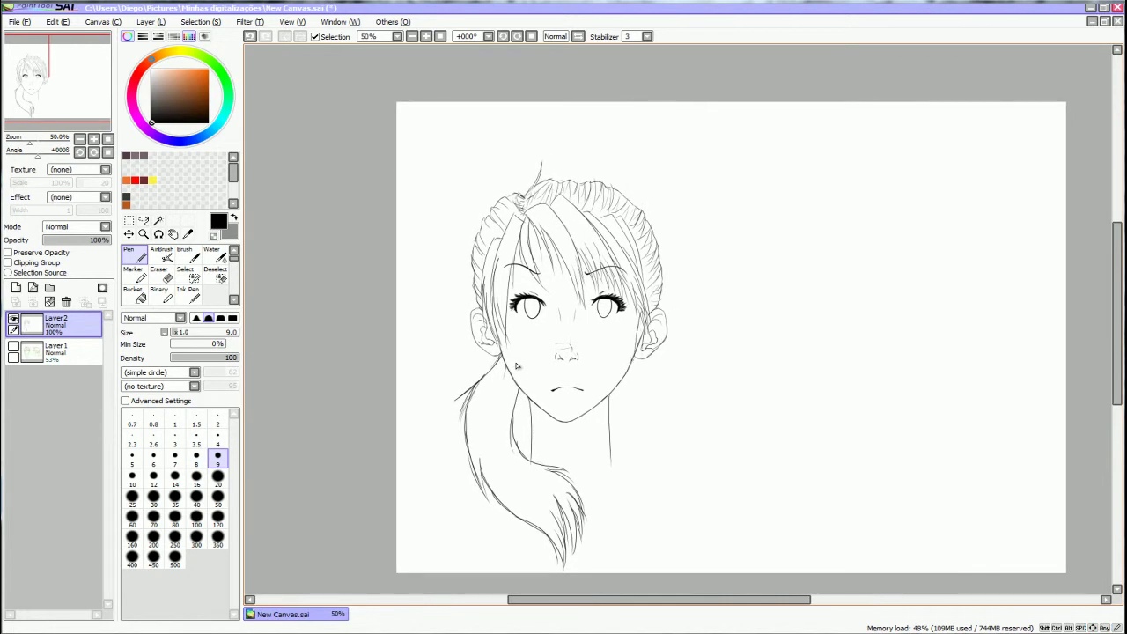
Ink short stray hair strokes behind the jaw at the top of both neck lines, undoing unwanted attempts
key(ctrl+z)
key(ctrl+z)
drag(641, 313, 634, 339)
key(ctrl+z)
key(ctrl+y)
drag(526, 395, 523, 405)
key(alt+Tab)
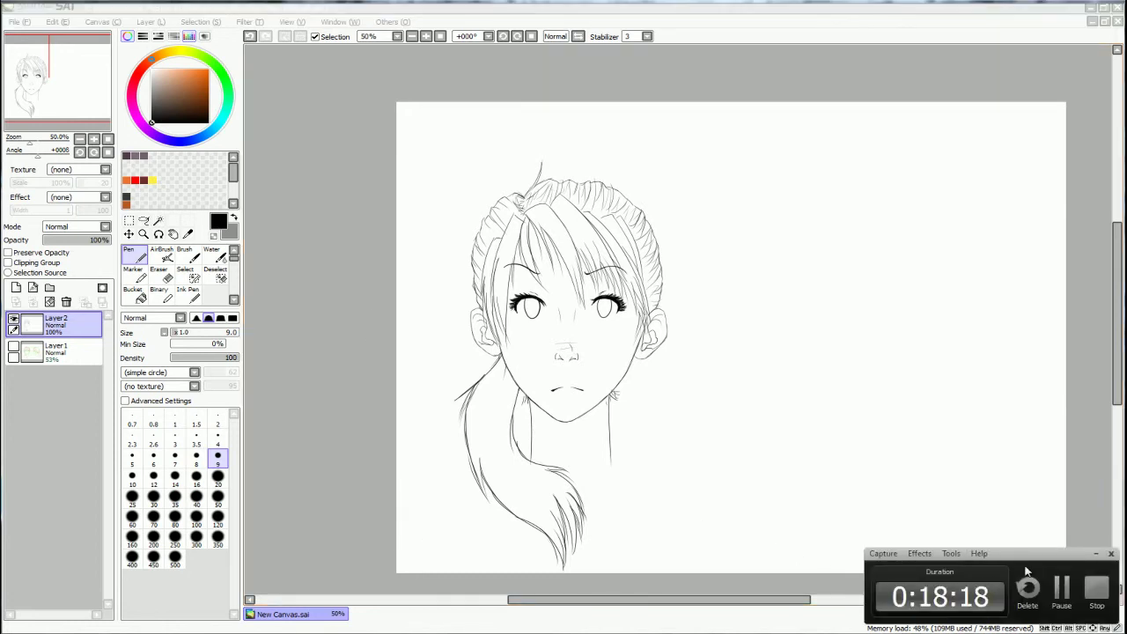
click(1063, 589)
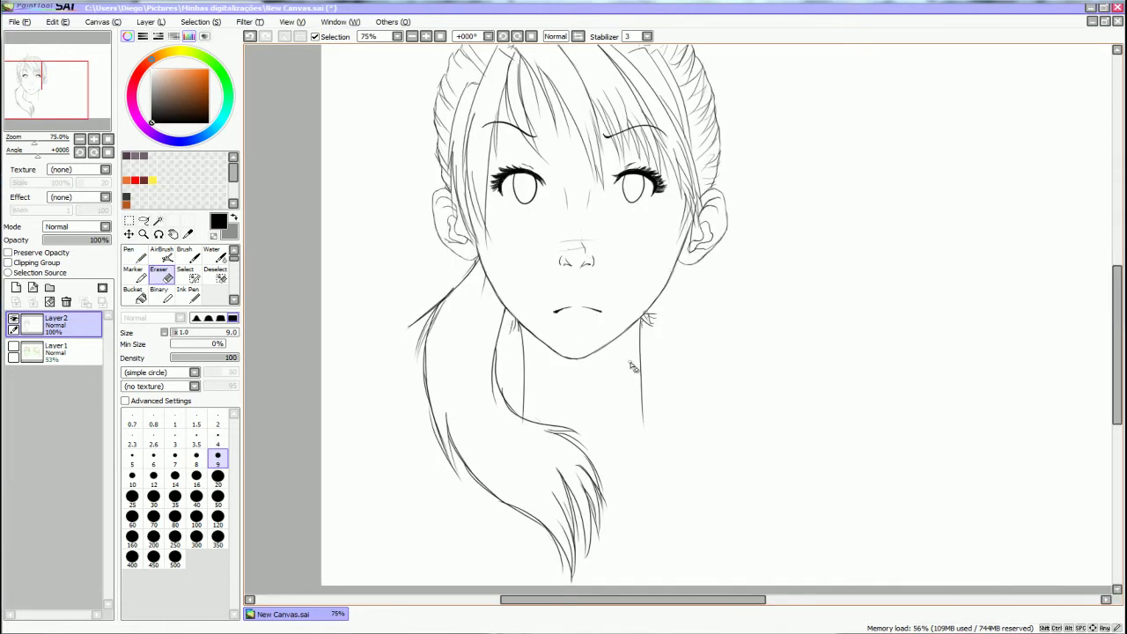
Erase the lower part of the right-hand neck line and try a short replacement stroke with a size 4 pen
scroll(633, 367, down, 2)
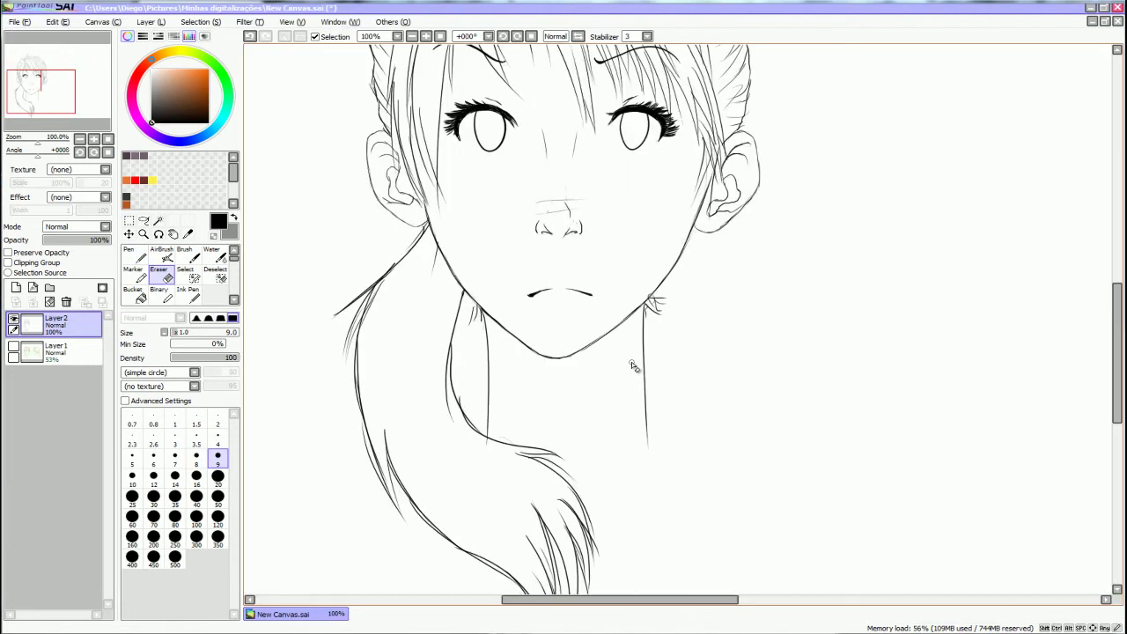
mouse_move(633, 363)
mouse_down()
mouse_move(598, 358)
mouse_move(613, 345)
mouse_move(612, 410)
mouse_move(608, 383)
mouse_up()
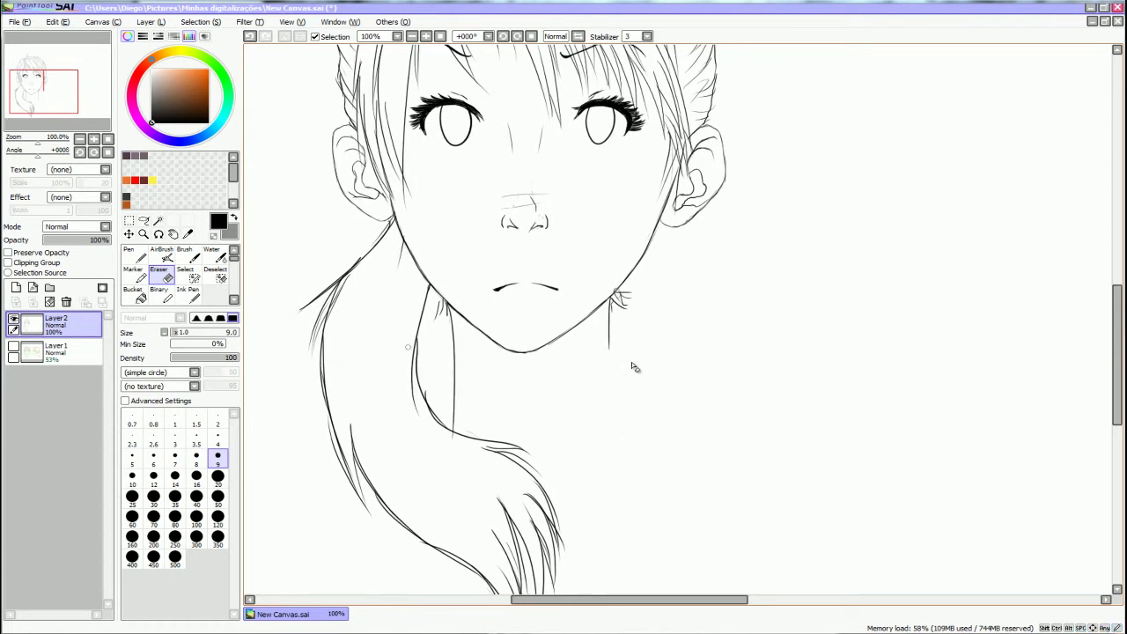
key(n)
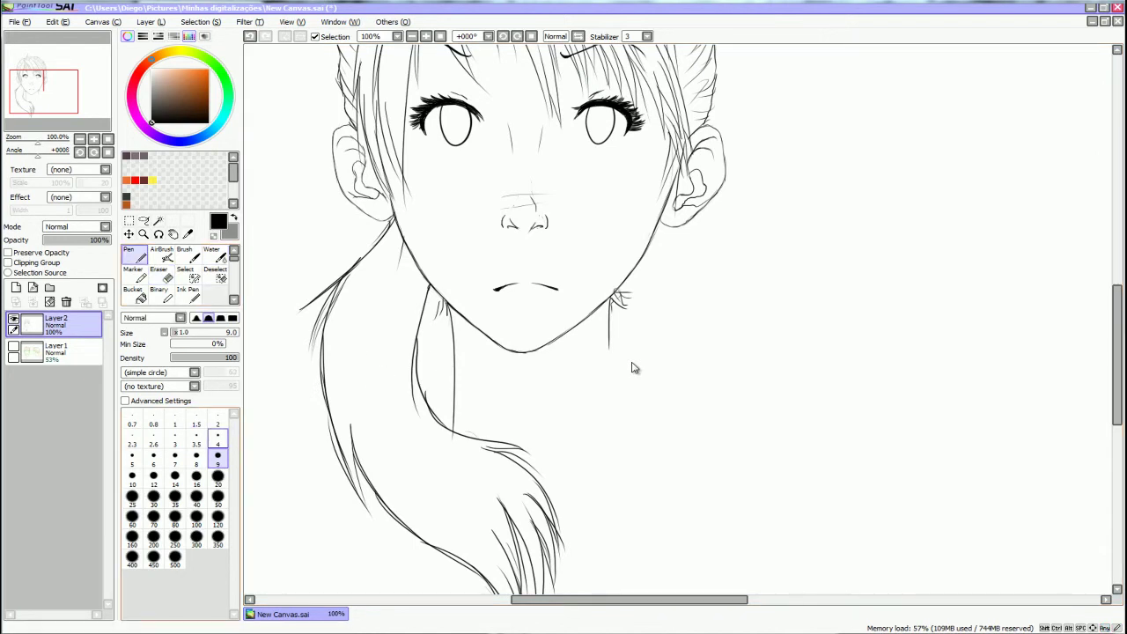
drag(607, 325, 604, 365)
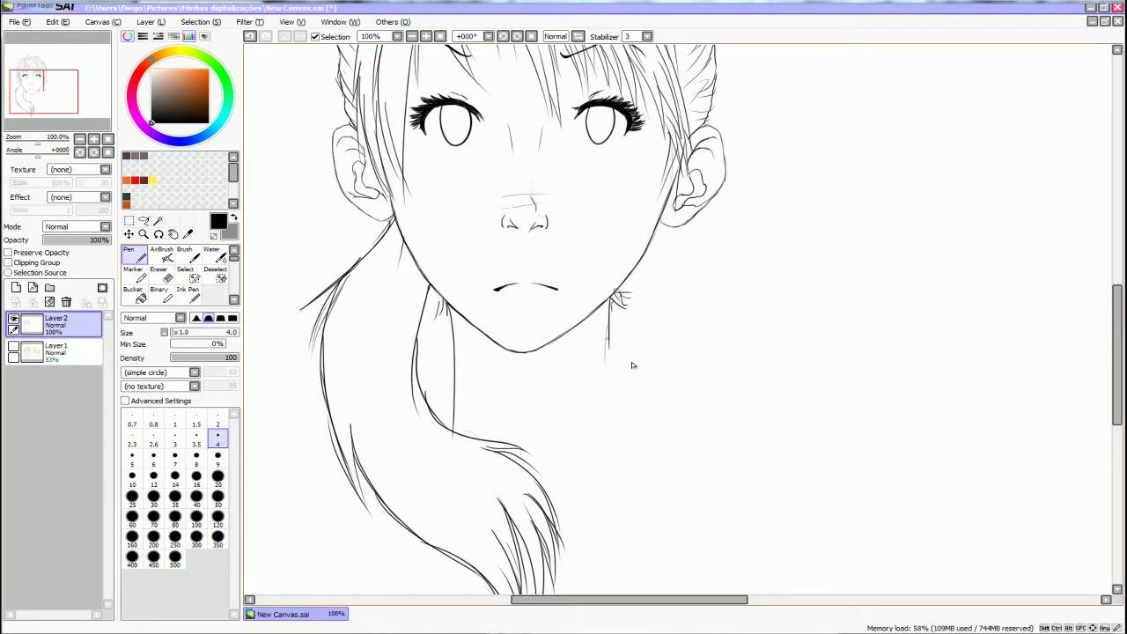
key(ctrl+z)
key(e)
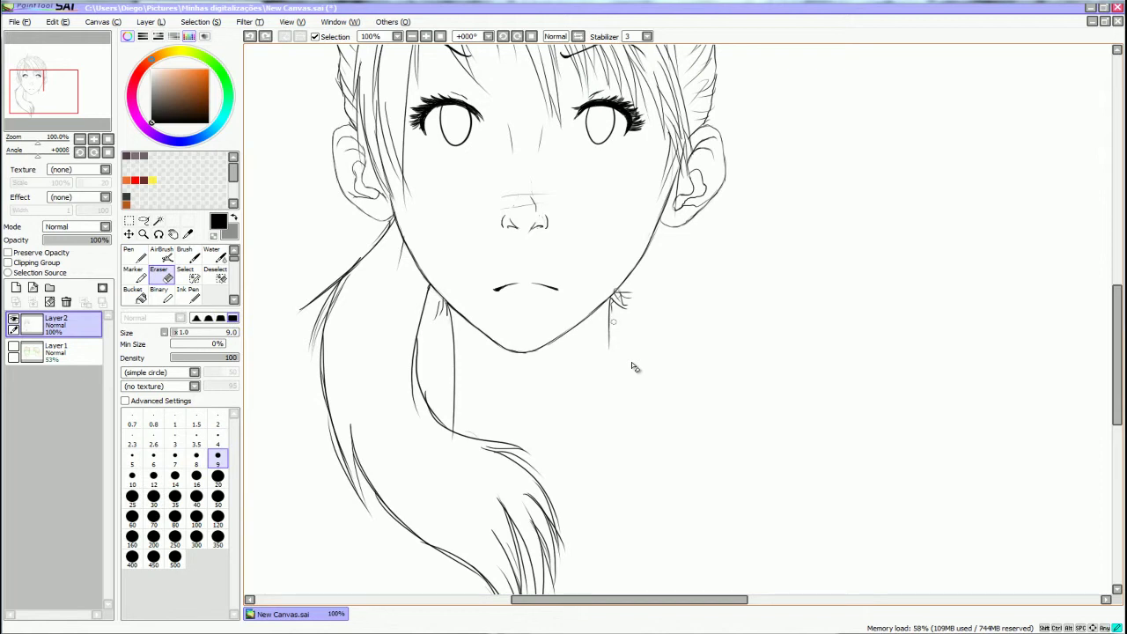
Redraw the right-hand neck line as a long, slightly curved size 4 stroke and add the curve of the neck base
key(n)
drag(608, 314, 617, 432)
key(ctrl+z)
drag(607, 310, 616, 436)
key(ctrl+z)
drag(608, 313, 616, 463)
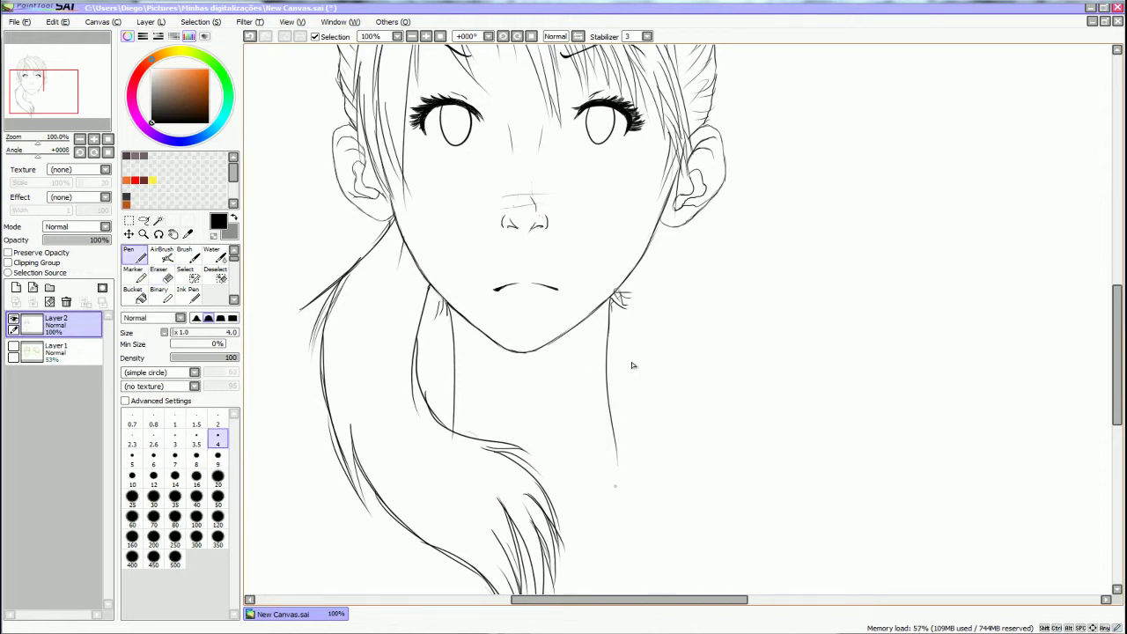
scroll(632, 365, down, 2)
scroll(641, 373, up, 2)
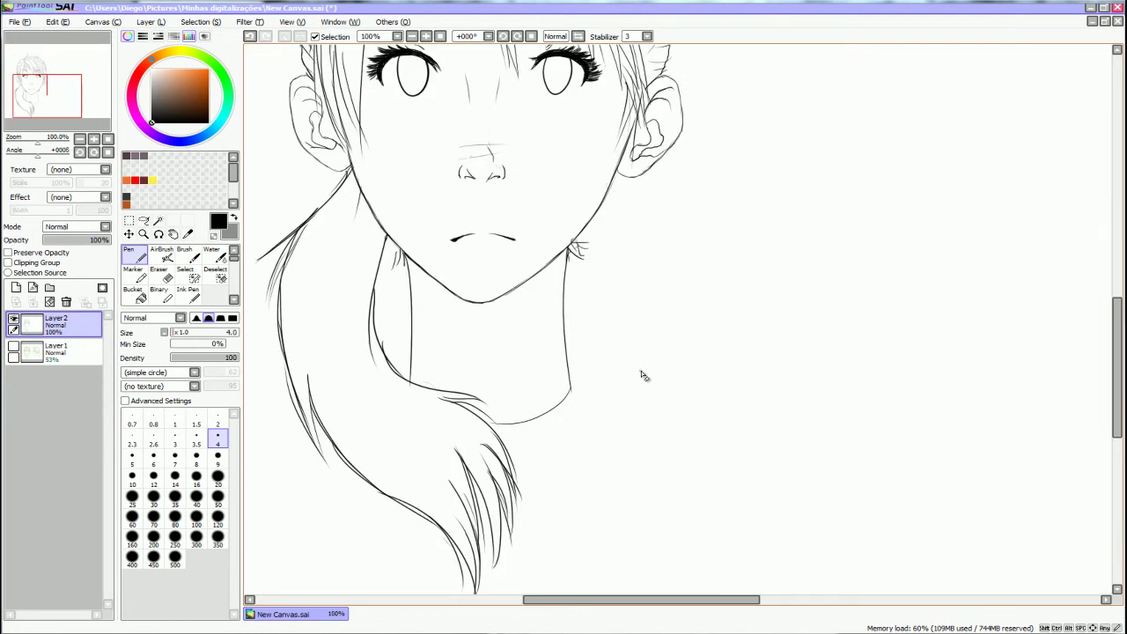
Erase the neck base curve and the lower ends of both neck lines with a size 50 eraser
key(e)
click(218, 496)
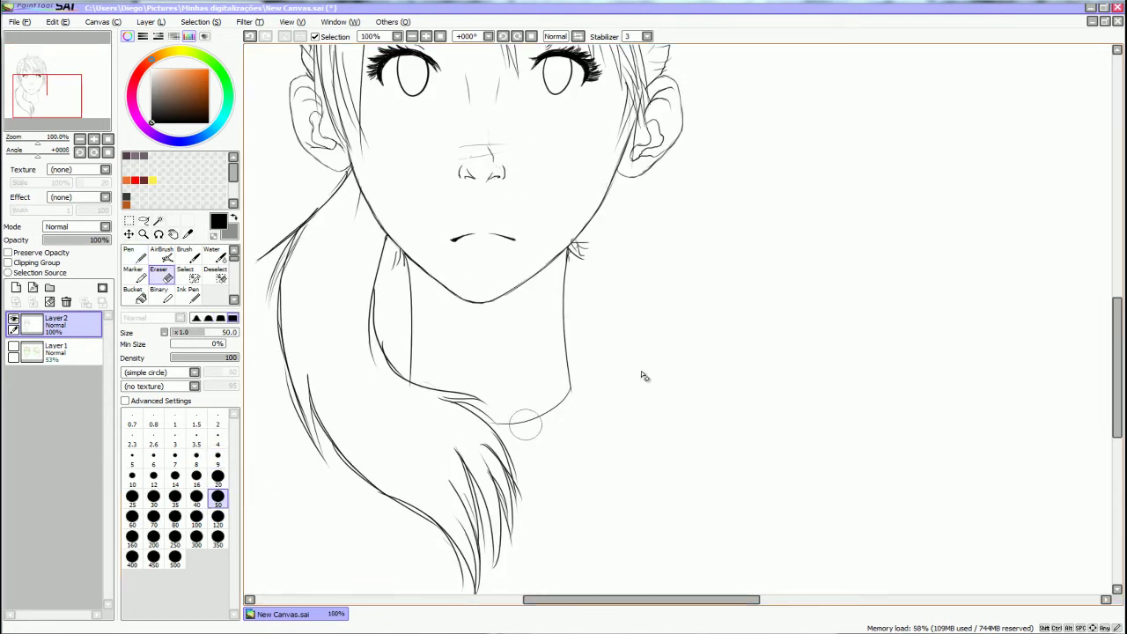
mouse_move(502, 420)
mouse_down()
mouse_move(578, 382)
mouse_move(544, 387)
mouse_move(558, 370)
mouse_up()
drag(410, 366, 404, 389)
Ink light, higher curved pen strokes for the neck base, running inward from both neck lines
key(n)
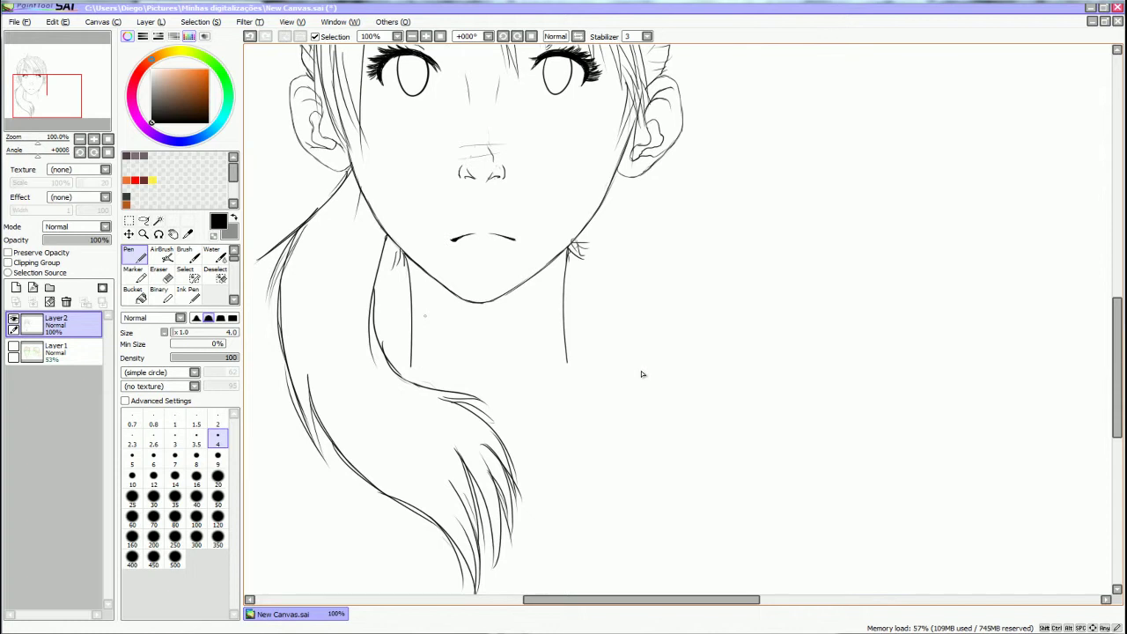
drag(451, 387, 486, 393)
drag(566, 367, 508, 390)
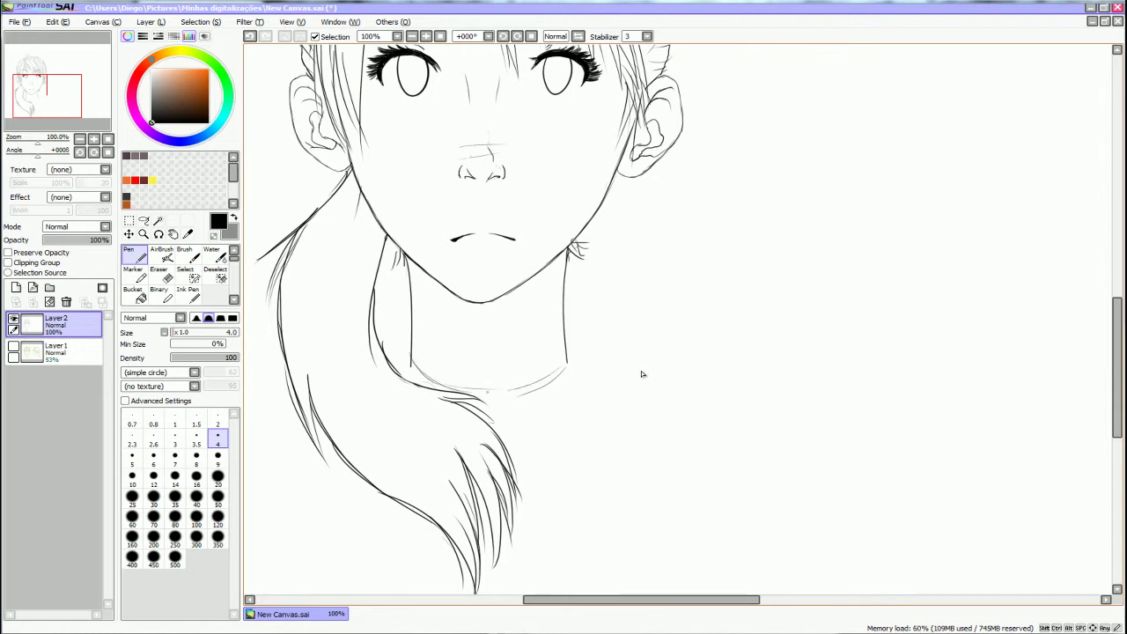
Compare the whole inked head with the Layer1 sketch by toggling the sketch's visibility, leaving it hidden
scroll(423, 235, down, 4)
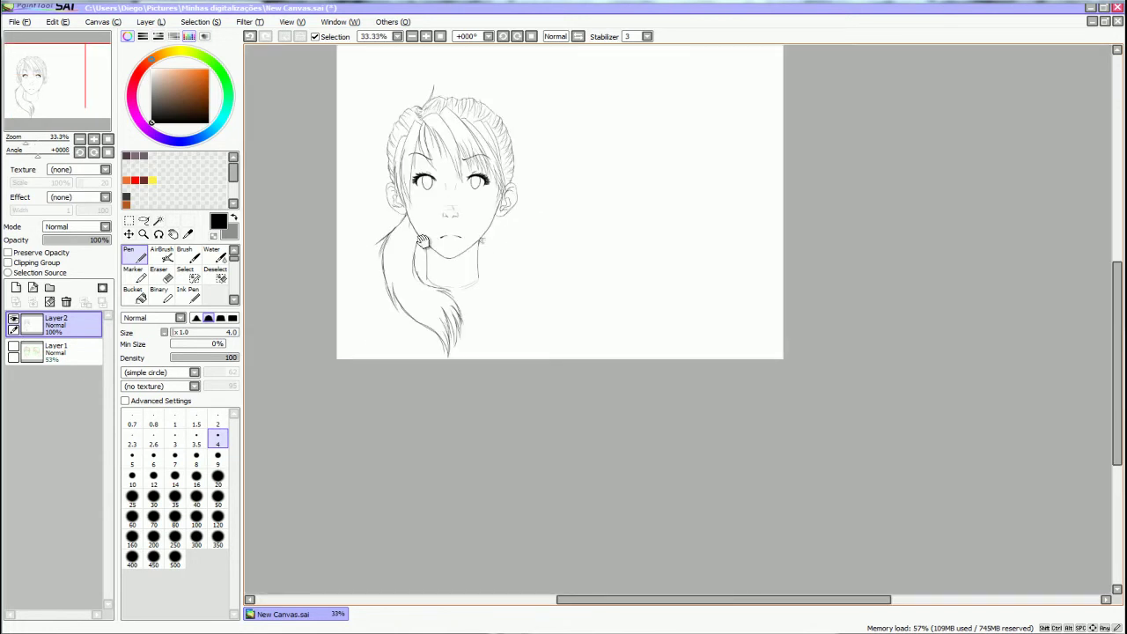
scroll(464, 255, up, 3)
scroll(464, 255, down, 1)
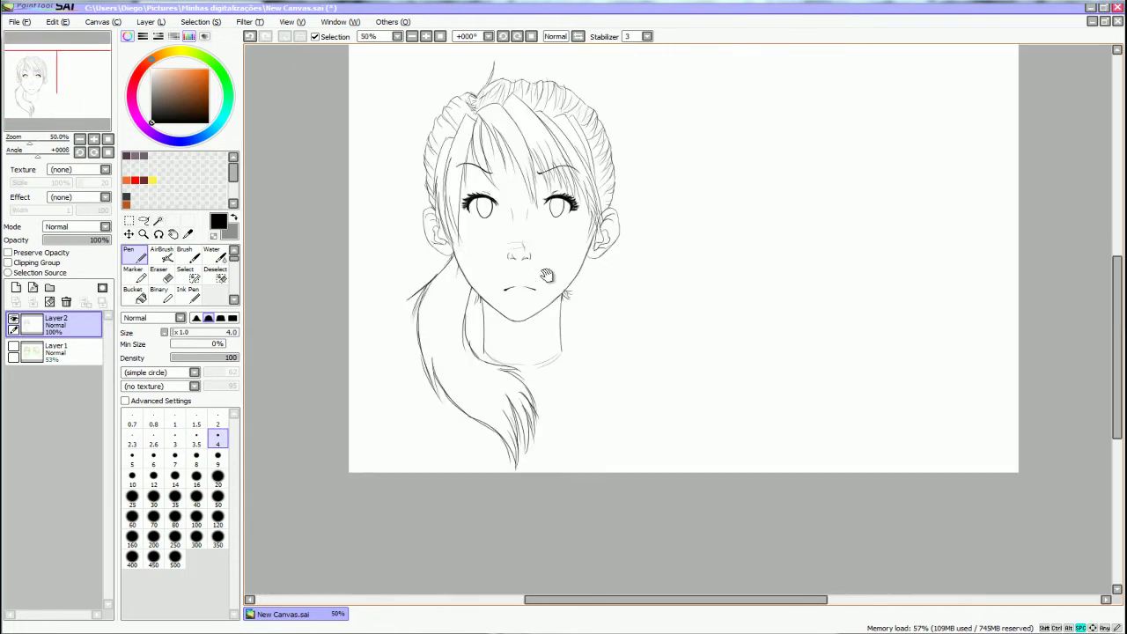
click(14, 347)
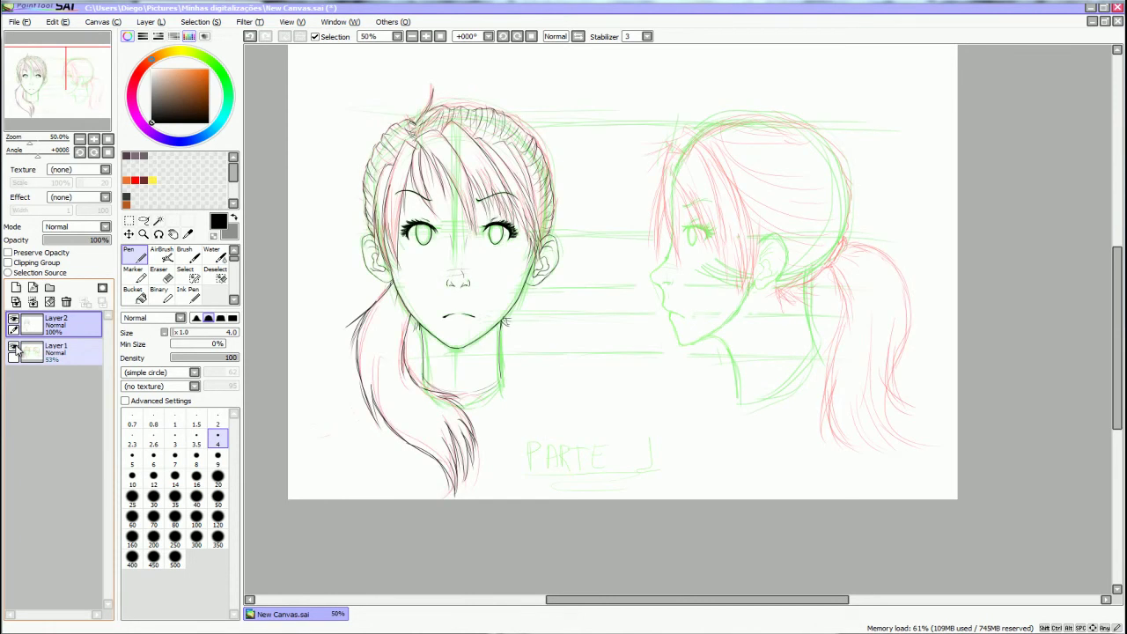
click(15, 347)
click(14, 347)
click(14, 347)
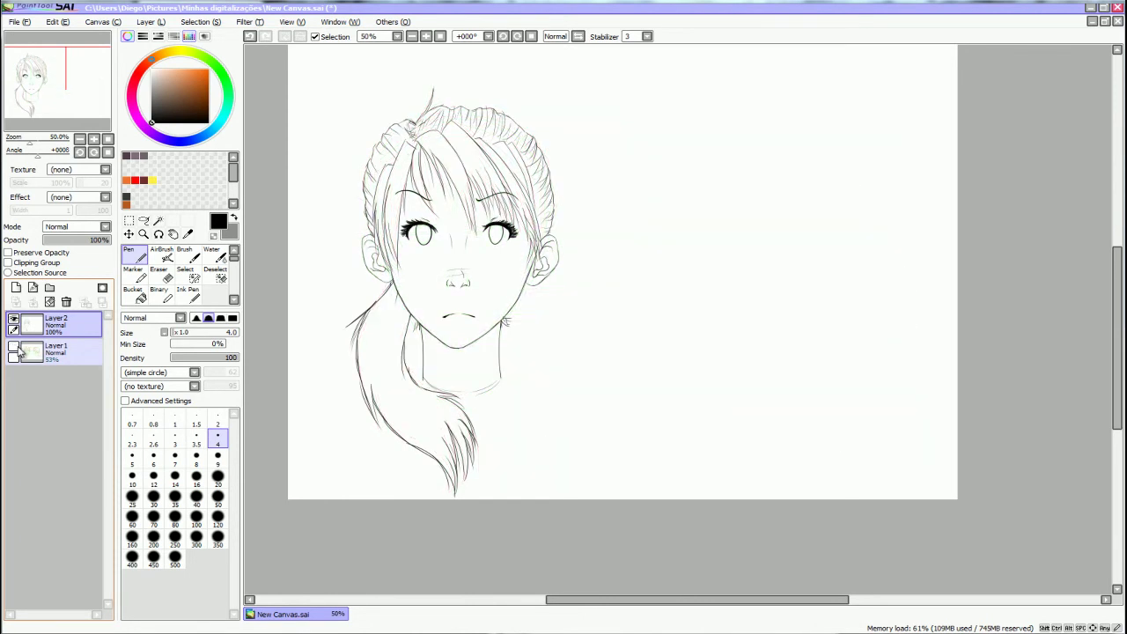
Erase the faint stray marks above the nose with a size 9 eraser
scroll(529, 322, up, 4)
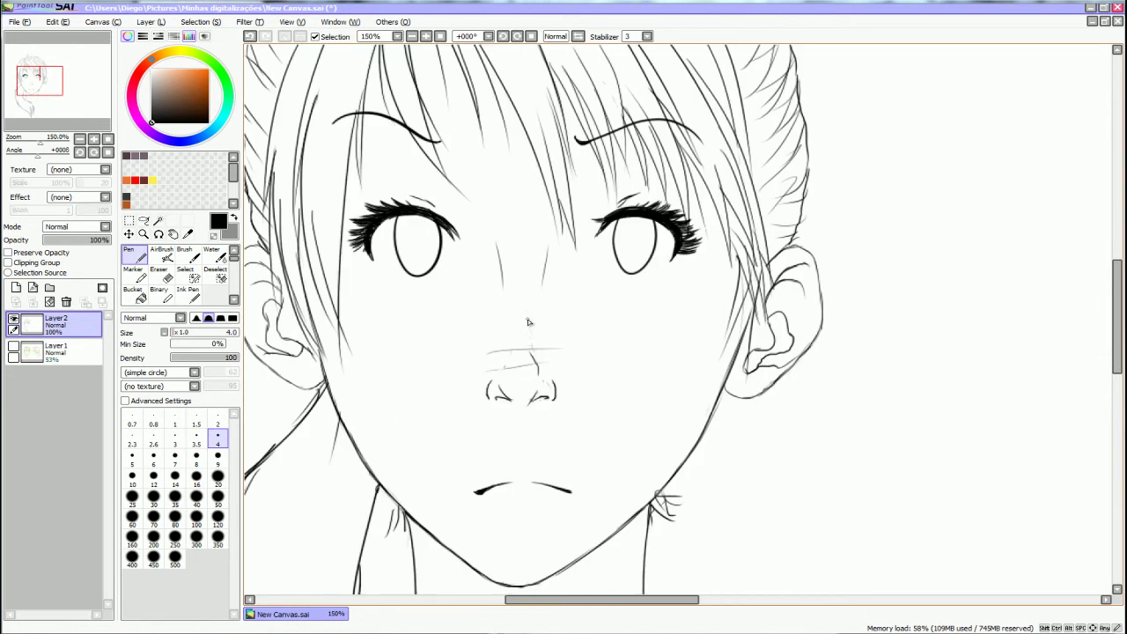
scroll(543, 364, up, 2)
key(e)
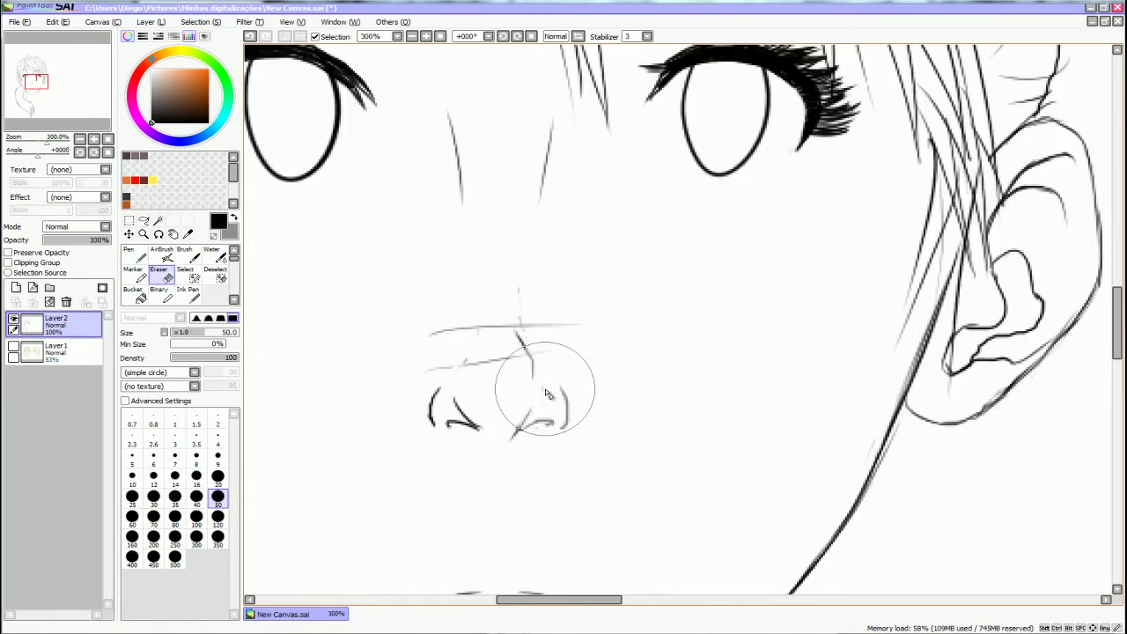
click(217, 456)
drag(524, 297, 518, 287)
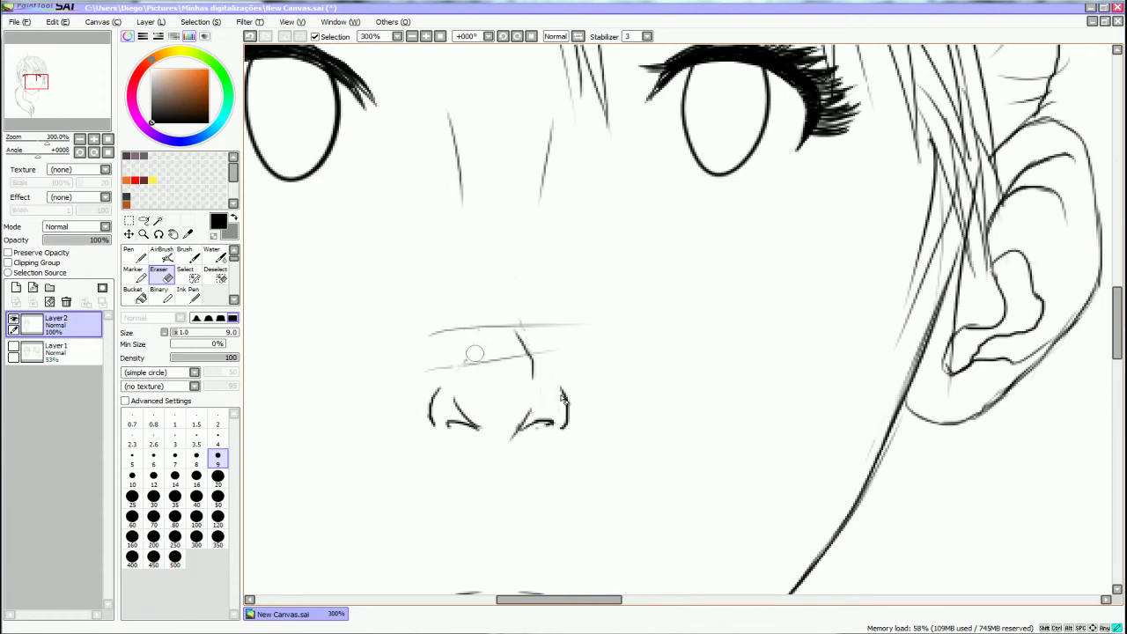
scroll(466, 330, down, 4)
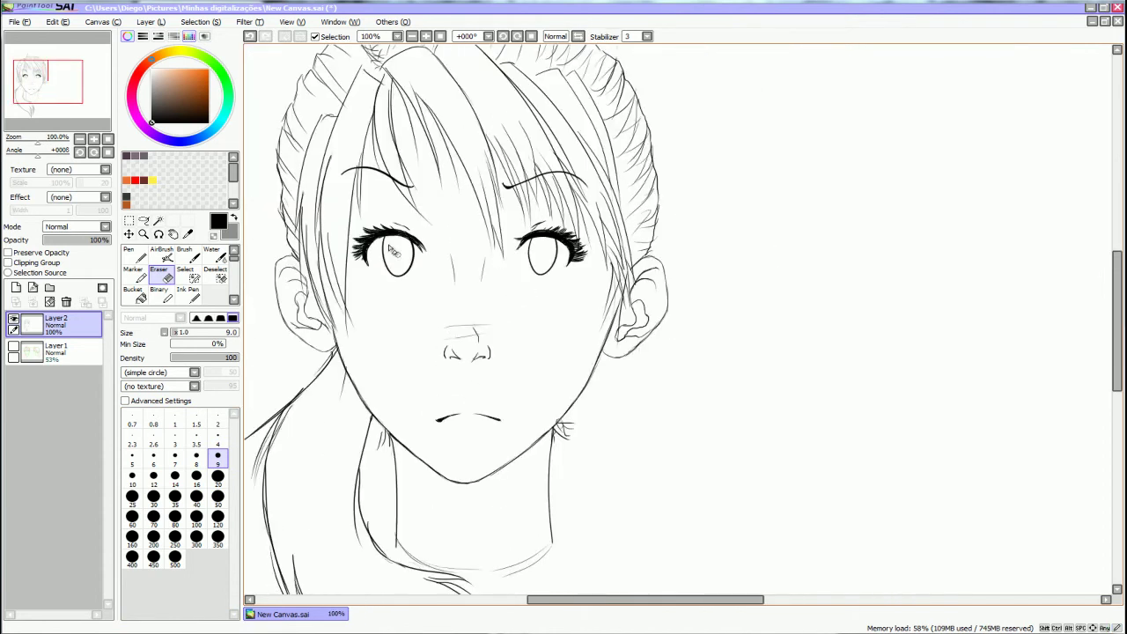
scroll(491, 284, down, 2)
scroll(475, 281, up, 1)
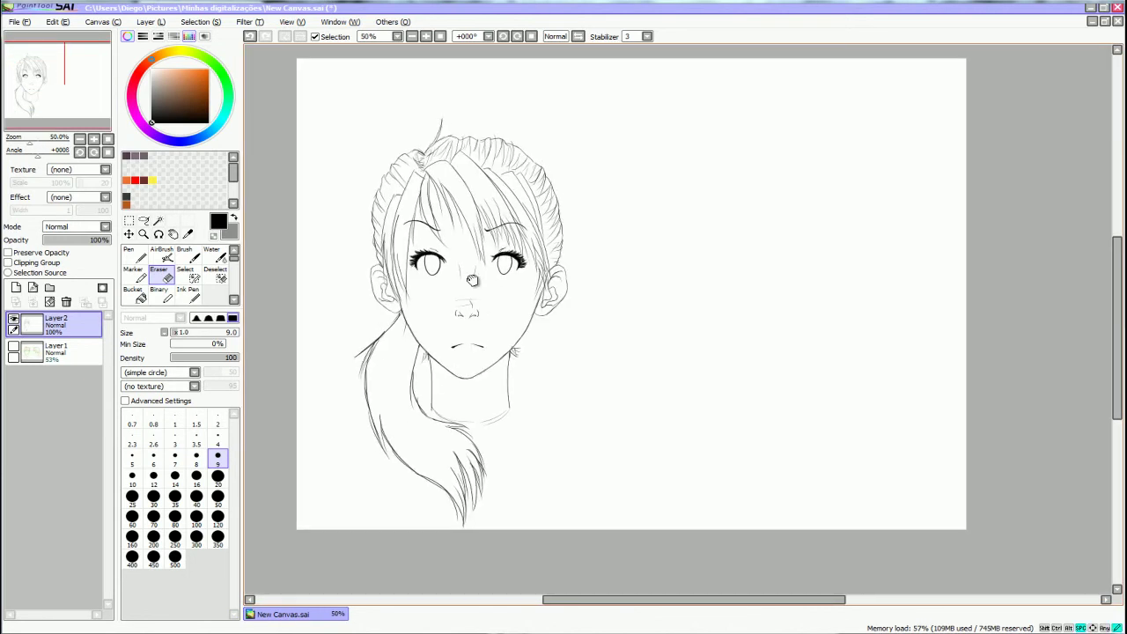
scroll(468, 283, up, 1)
drag(468, 280, 618, 253)
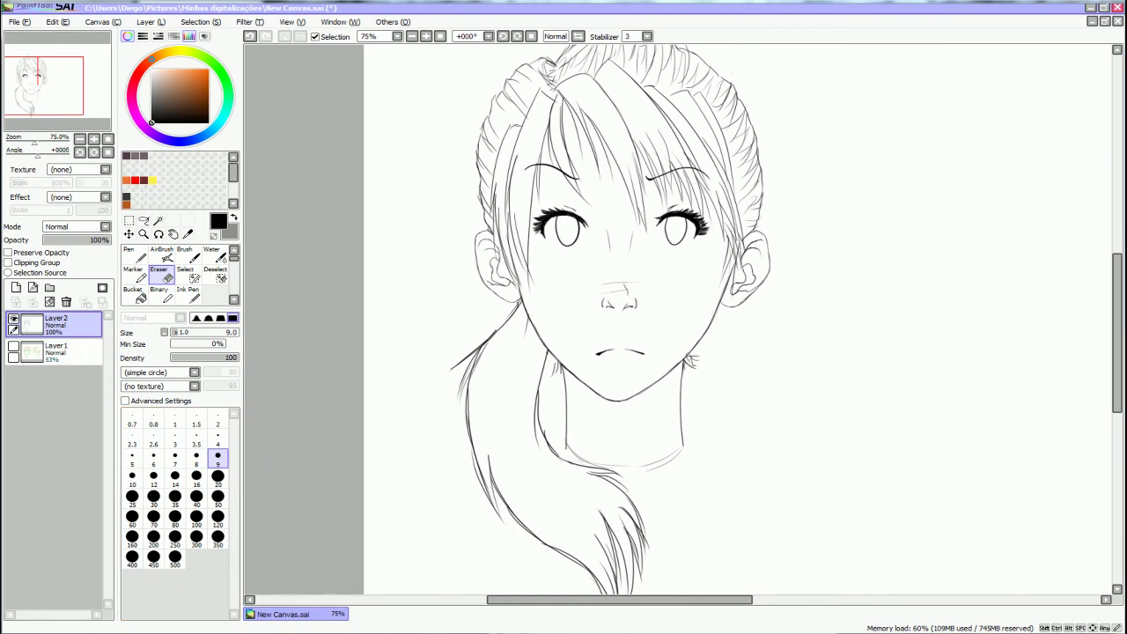
click(234, 633)
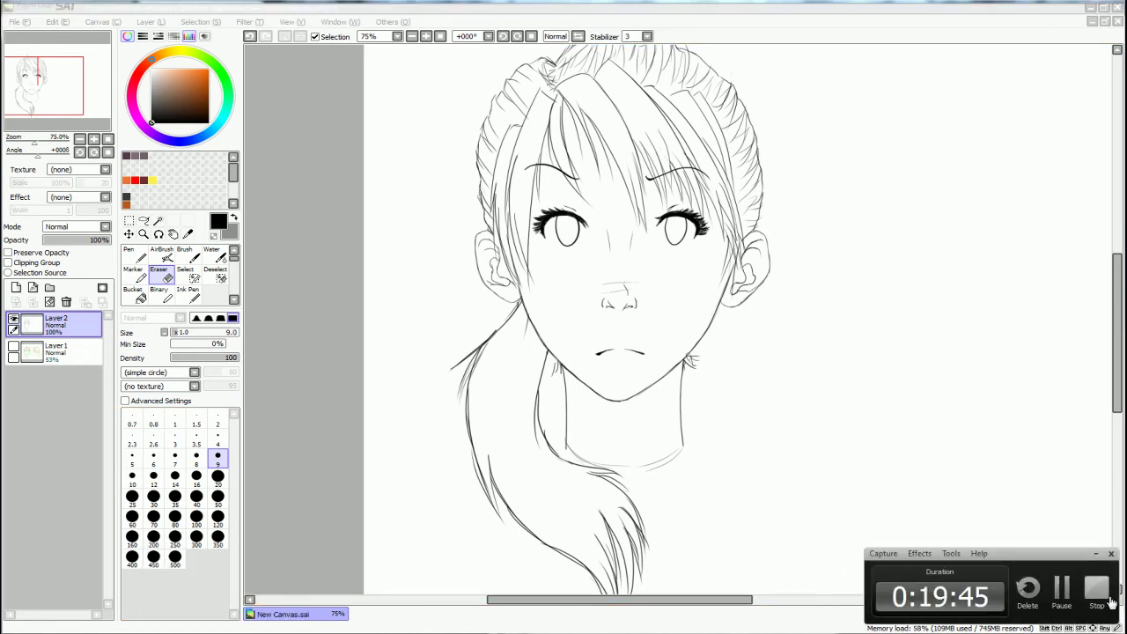